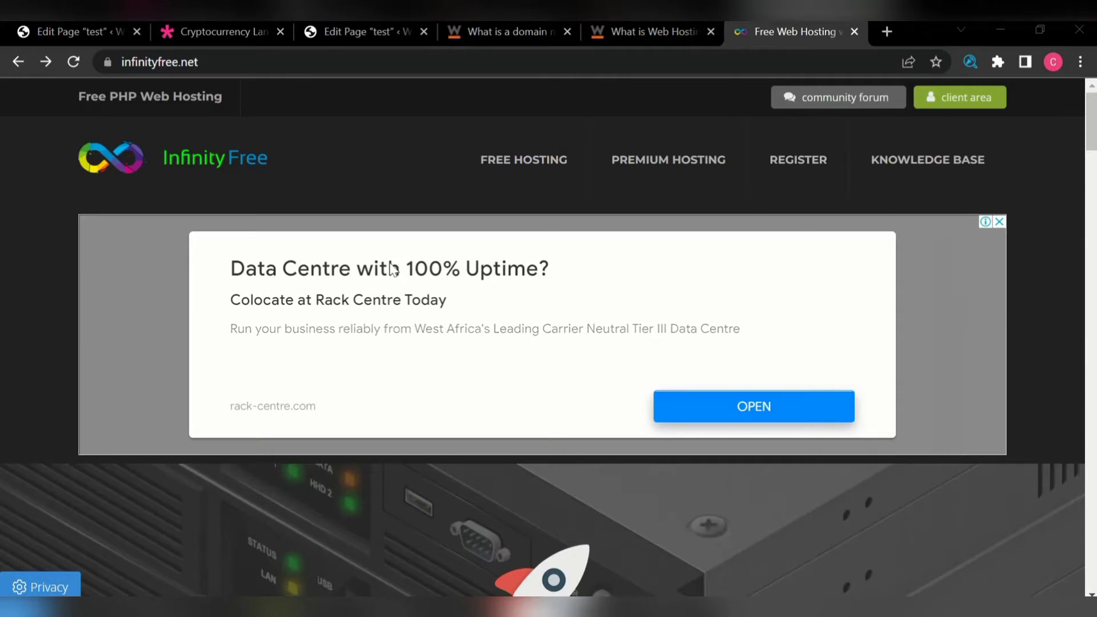
Scroll through the 'What is a domain name?' article, then switch to the 'What is Web Hosting?' article.
click(499, 25)
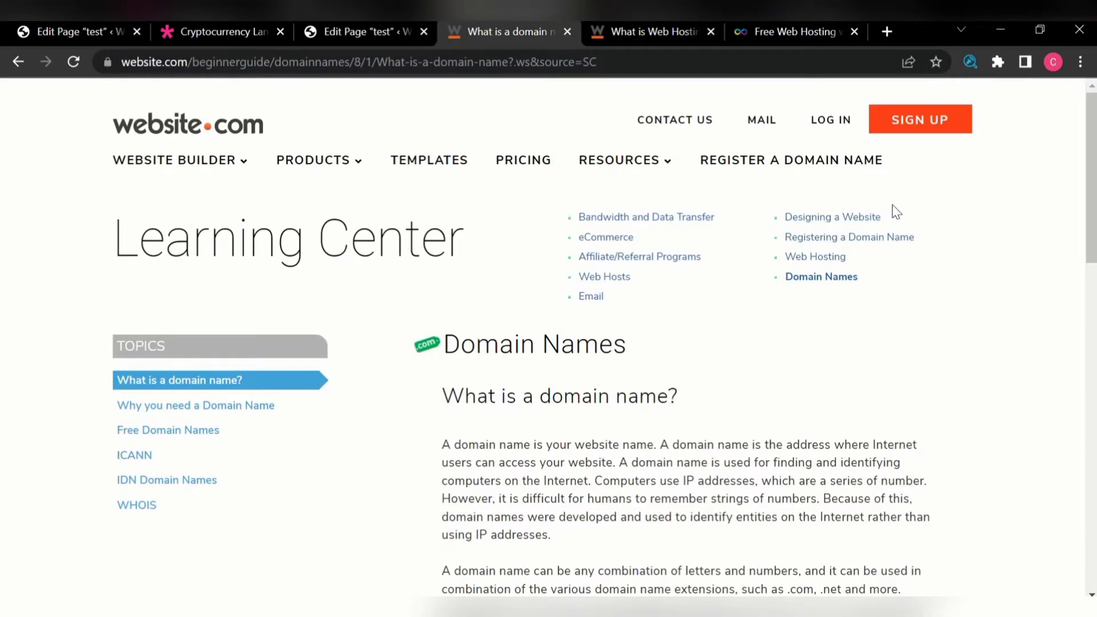
drag(1088, 159, 1092, 213)
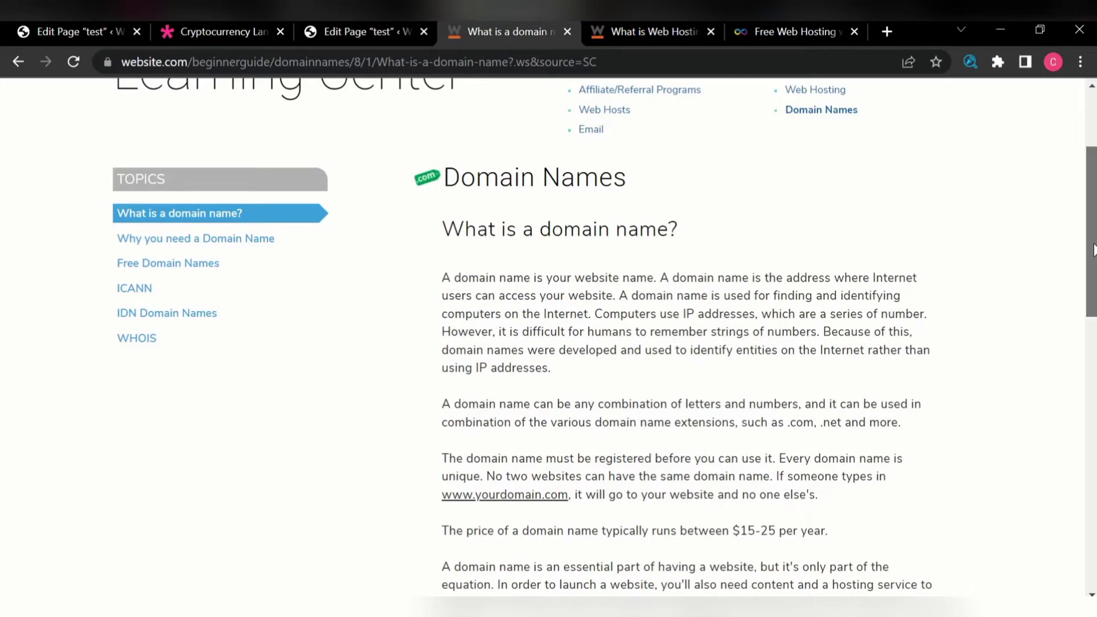
drag(1091, 247, 1090, 198)
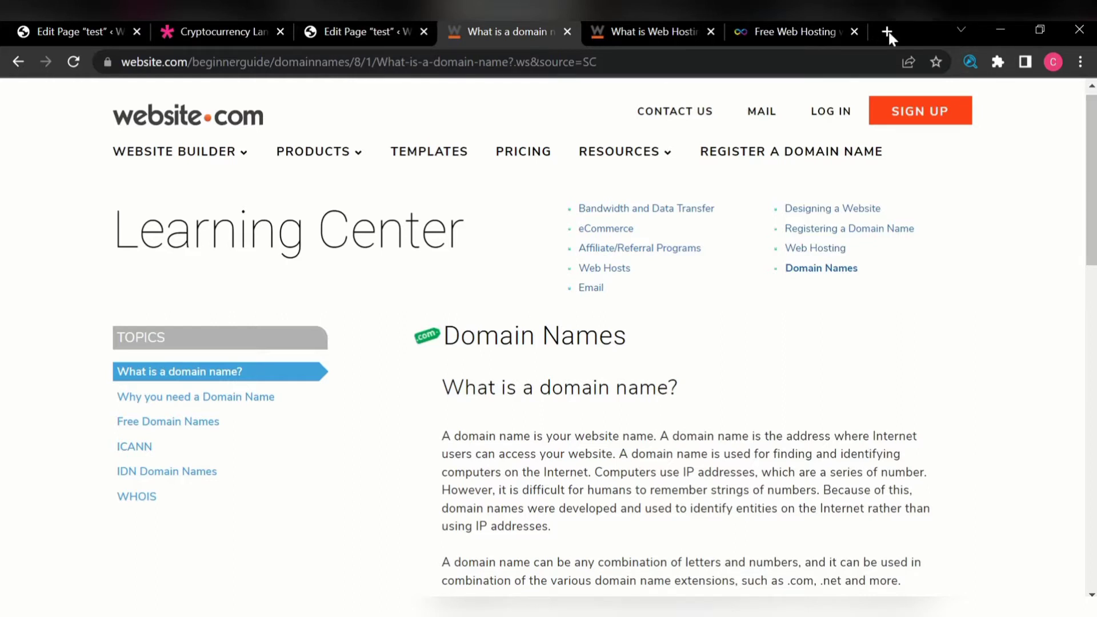
click(632, 33)
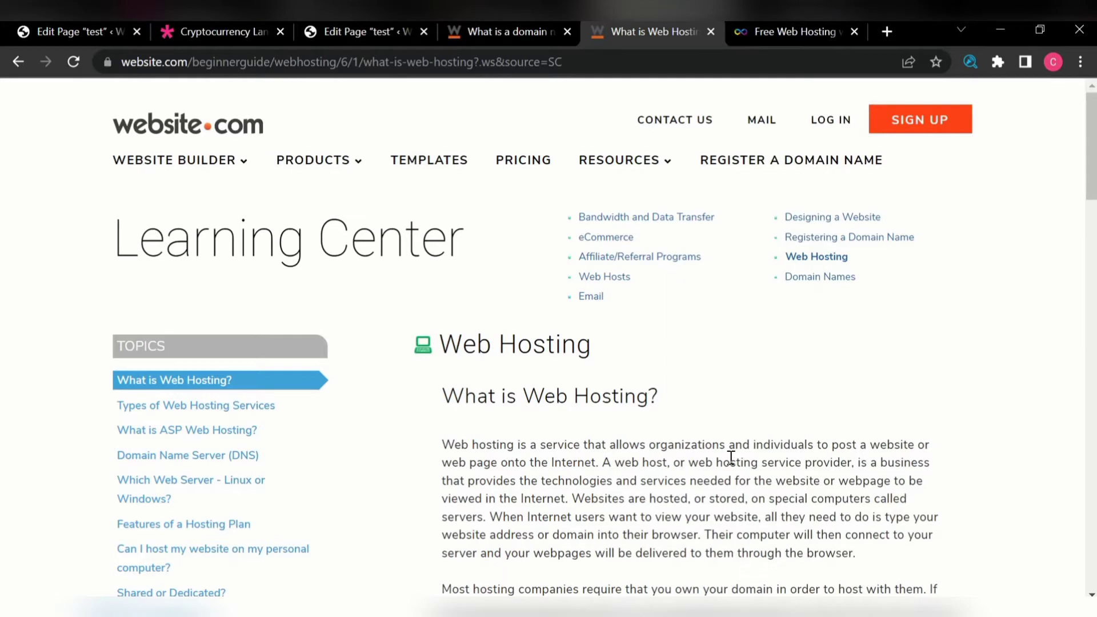
Return to InfinityFree and bring up its REGISTER sign-up form.
click(784, 32)
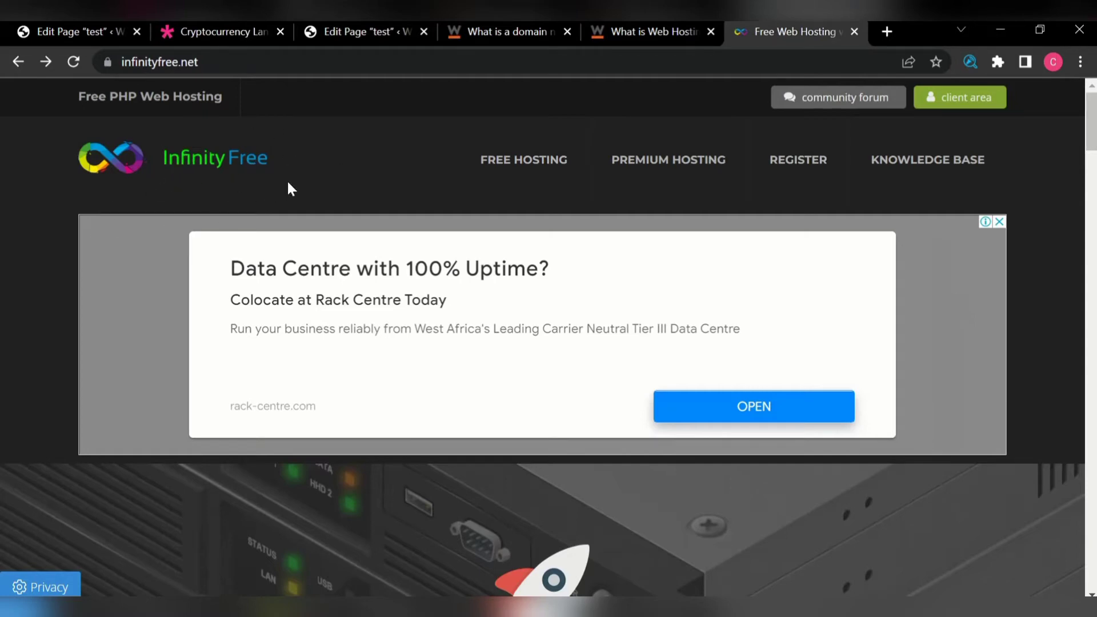
click(799, 175)
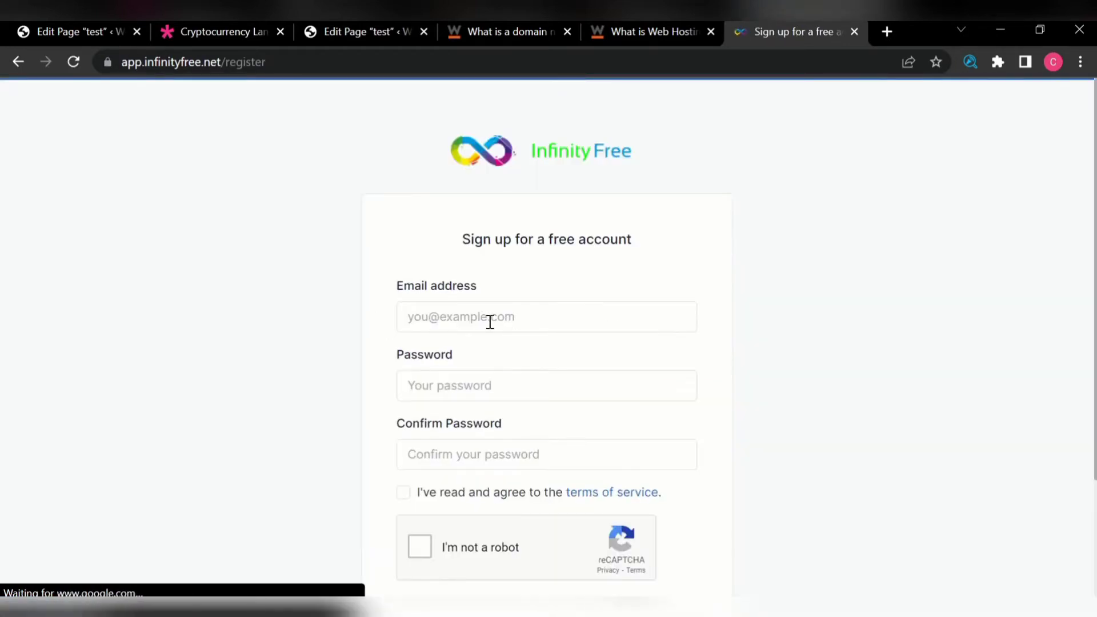
Enter the account's Gmail e-mail address in the sign-up form, fixing a typo.
click(490, 321)
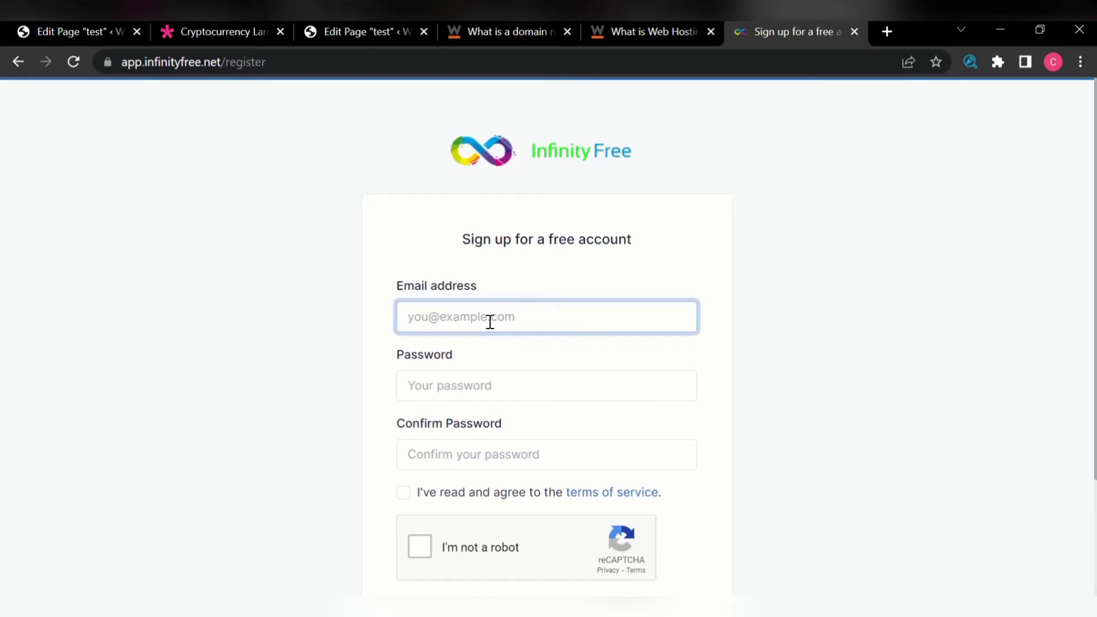
key(Return)
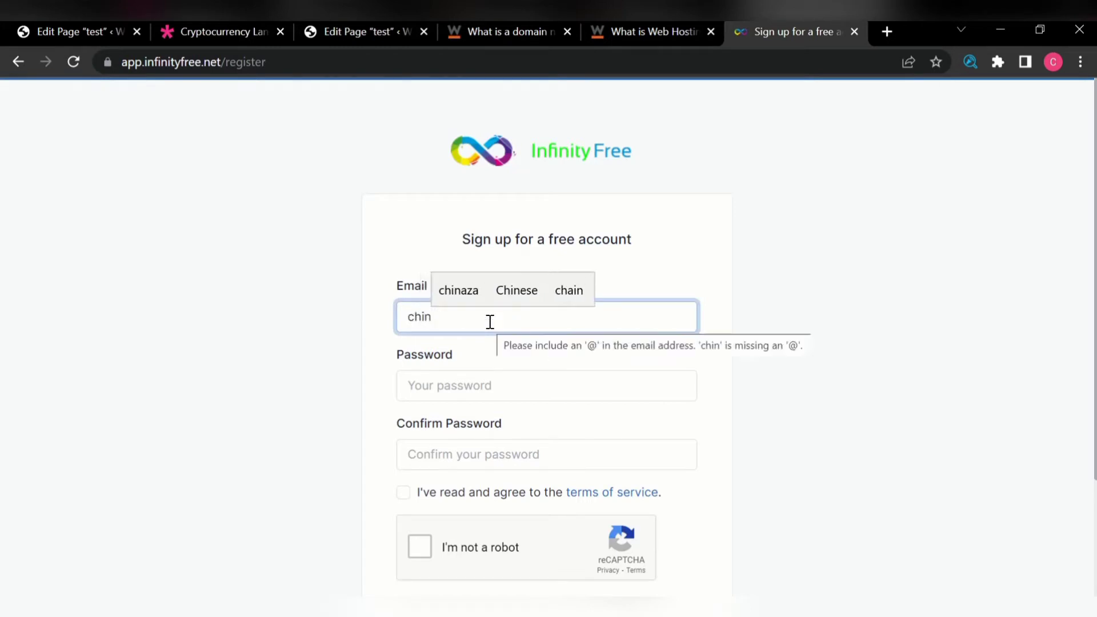
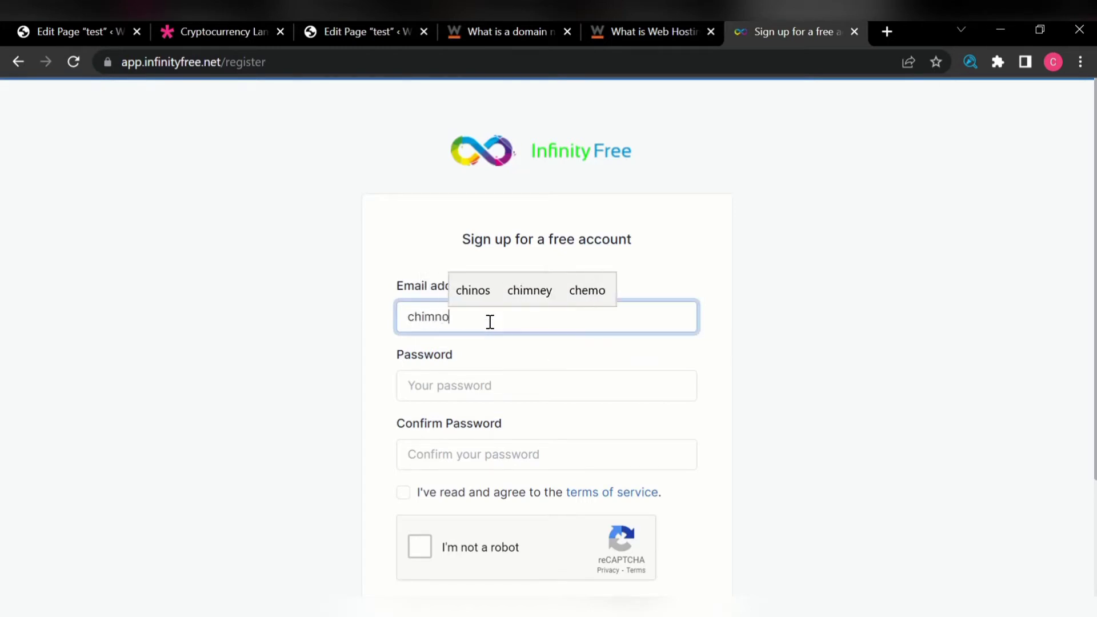
key(Return)
key(Return)
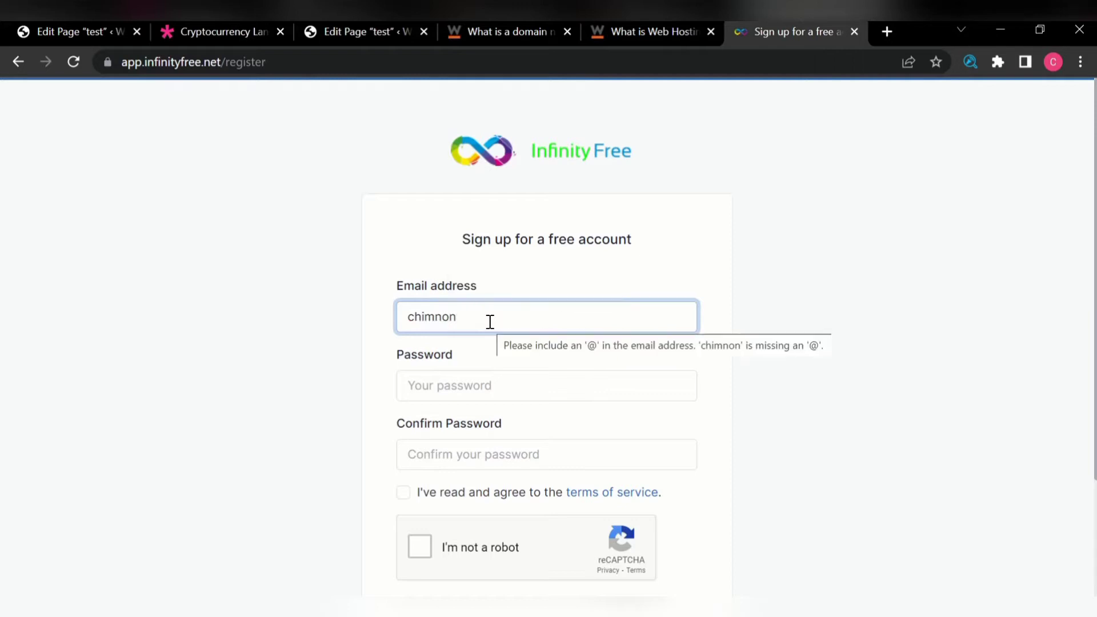
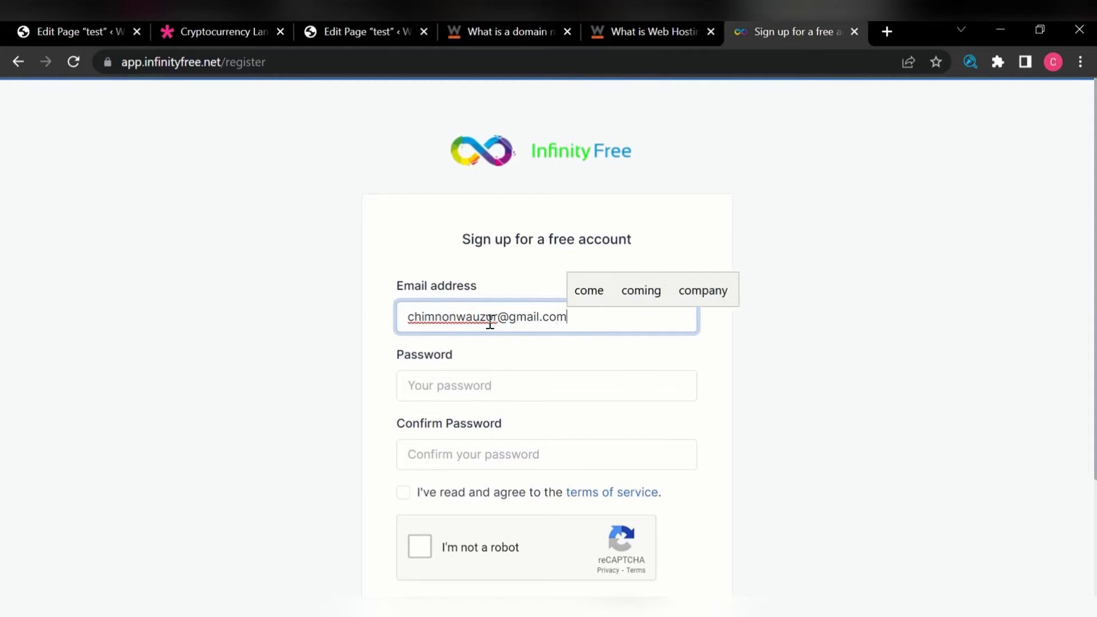
Enter and confirm the account password, accept the terms, and pass the reCAPTCHA.
click(450, 384)
text(***)
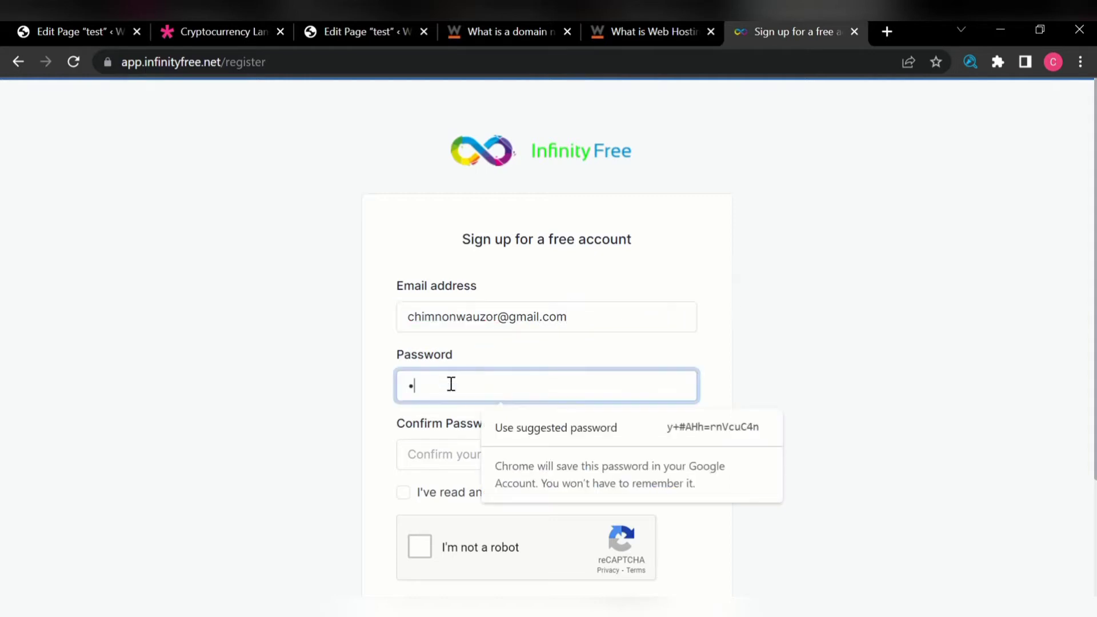
text(*)
key(BackSpace)
key(BackSpace)
key(BackSpace)
key(BackSpace)
text(*********)
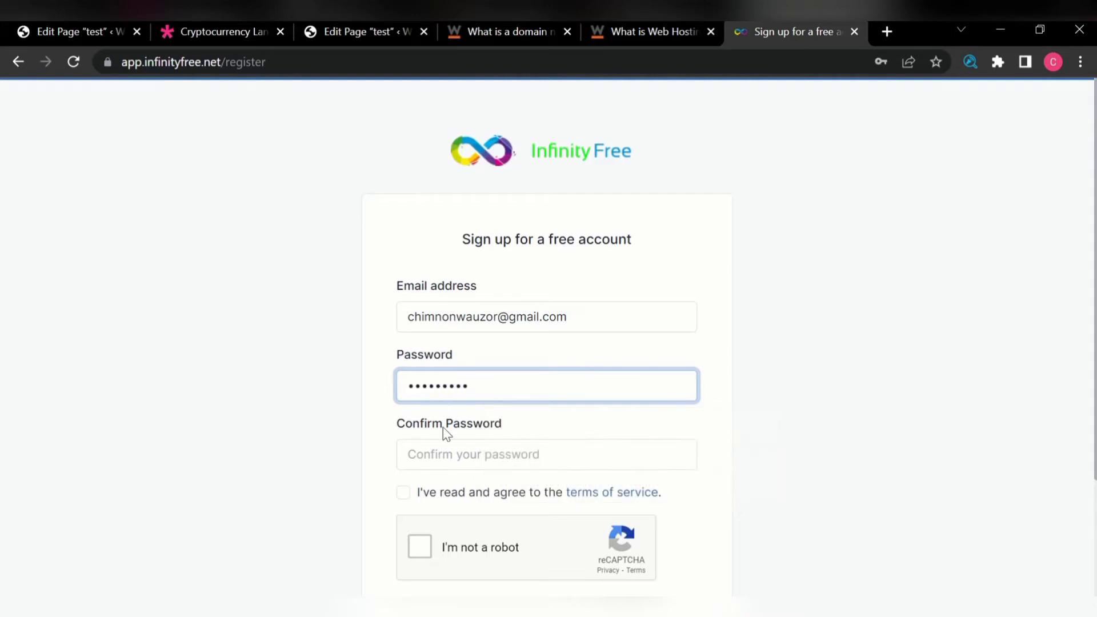
click(433, 454)
text(*****)
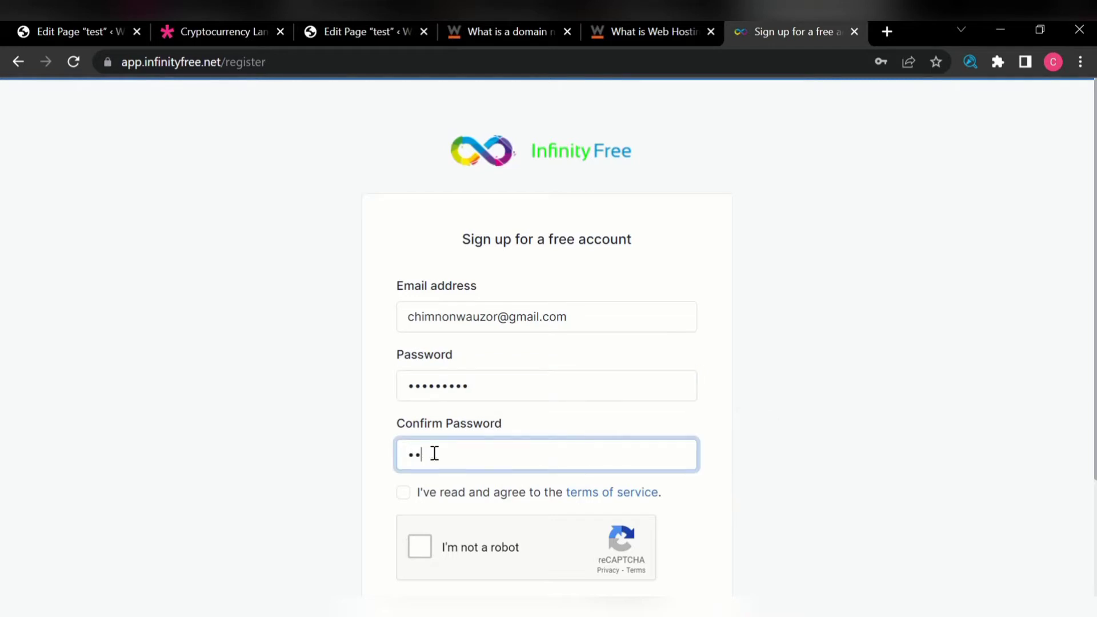
text(****)
click(403, 493)
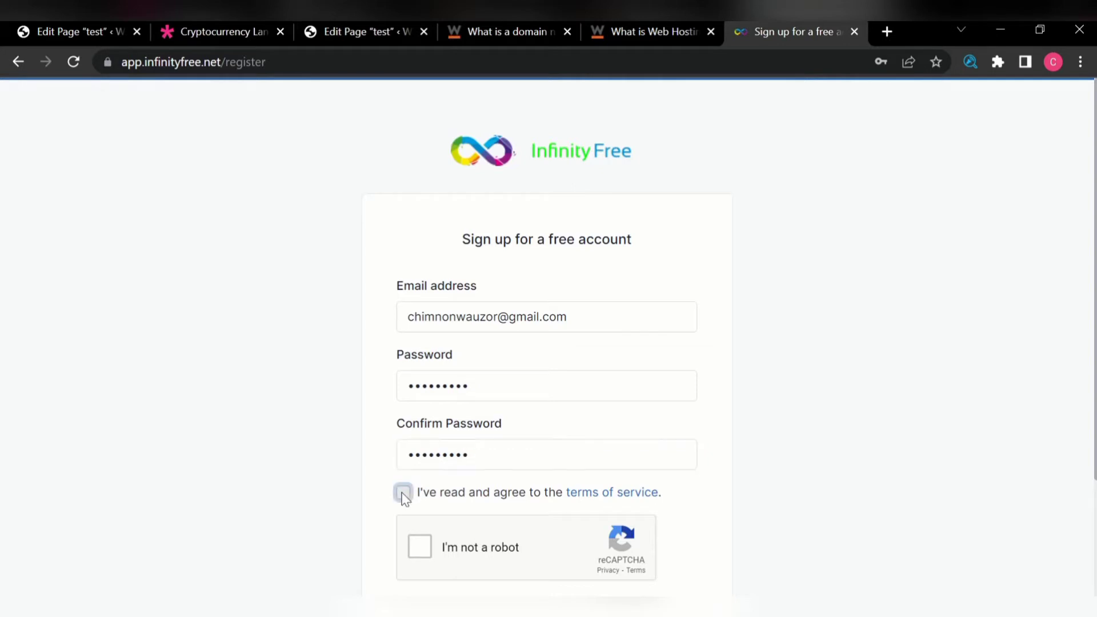
click(424, 553)
scroll(1095, 346, down, 2)
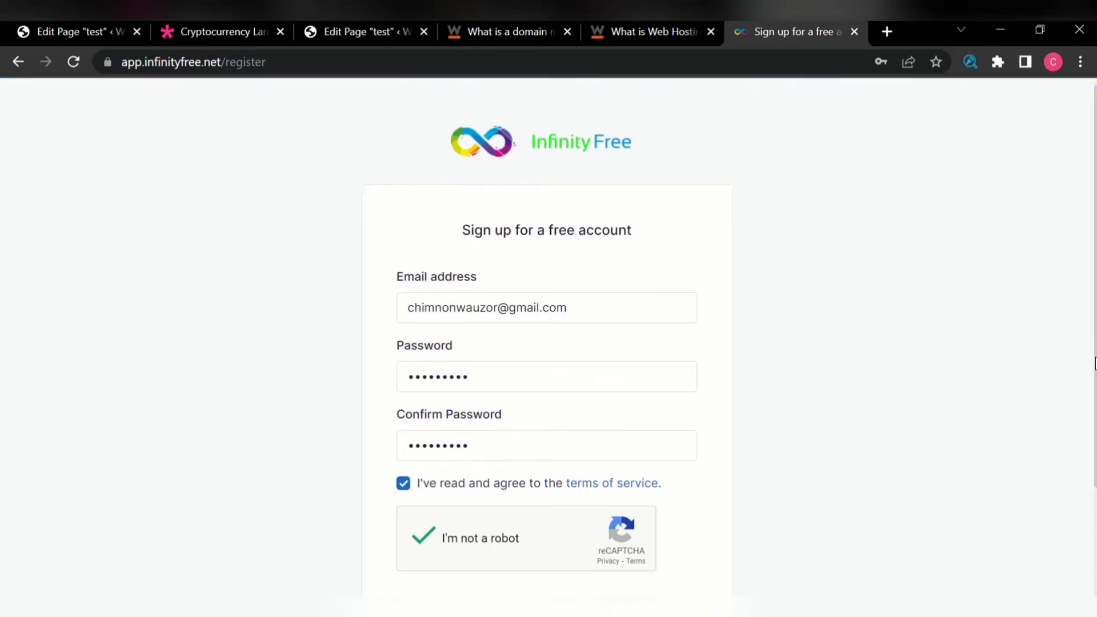
Create the new account and dismiss Chrome's save-password prompt.
click(588, 509)
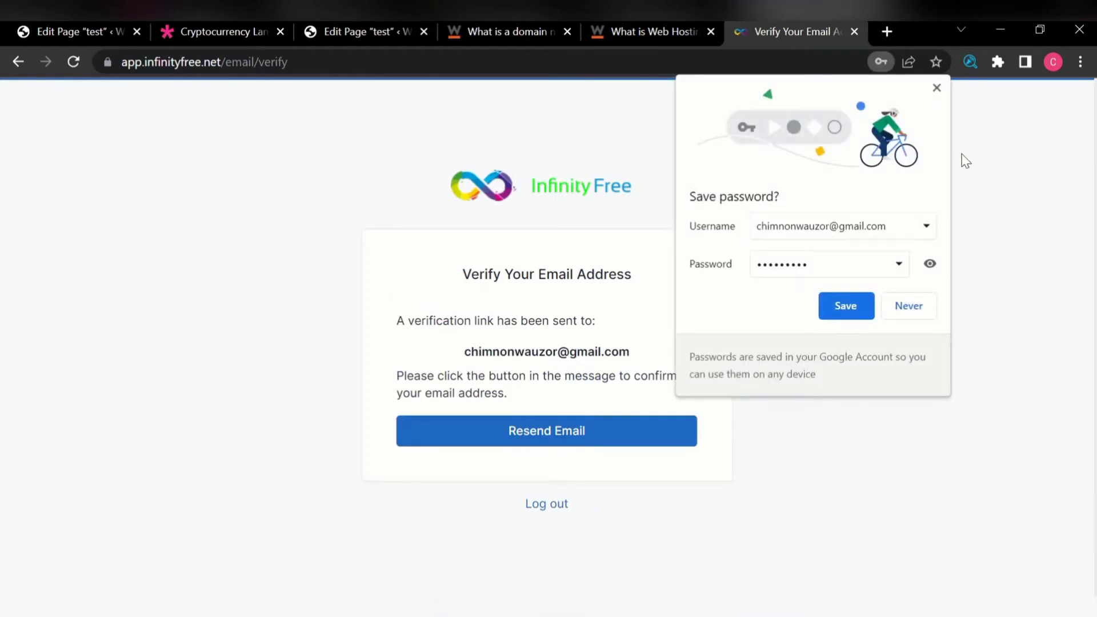
click(936, 88)
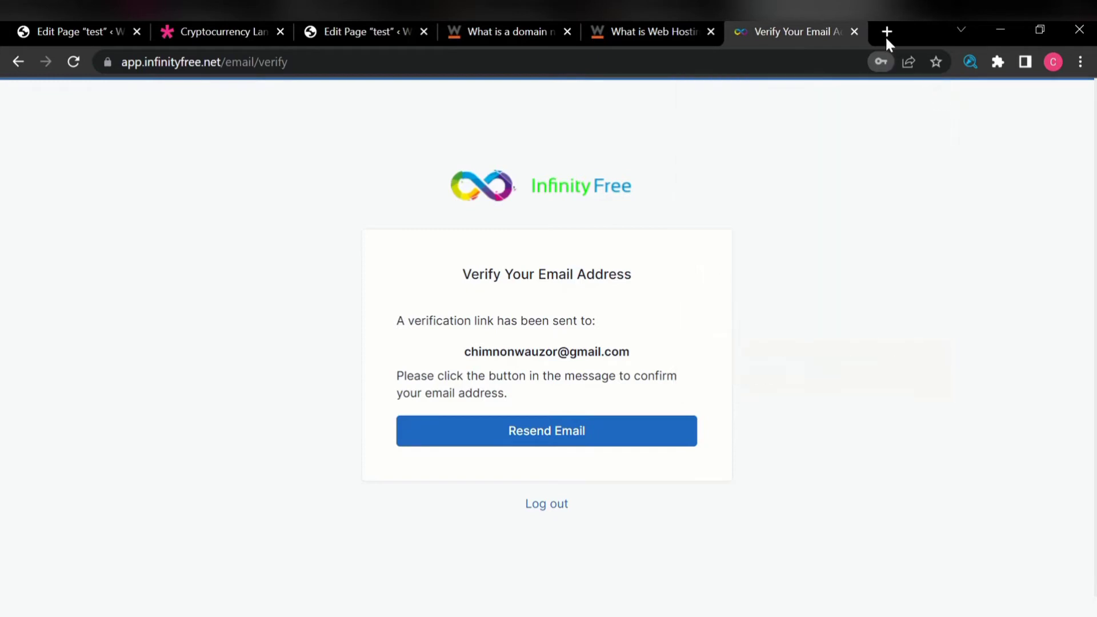
Load Gmail (mail.google.com) in a new tab beside the verification page.
click(887, 32)
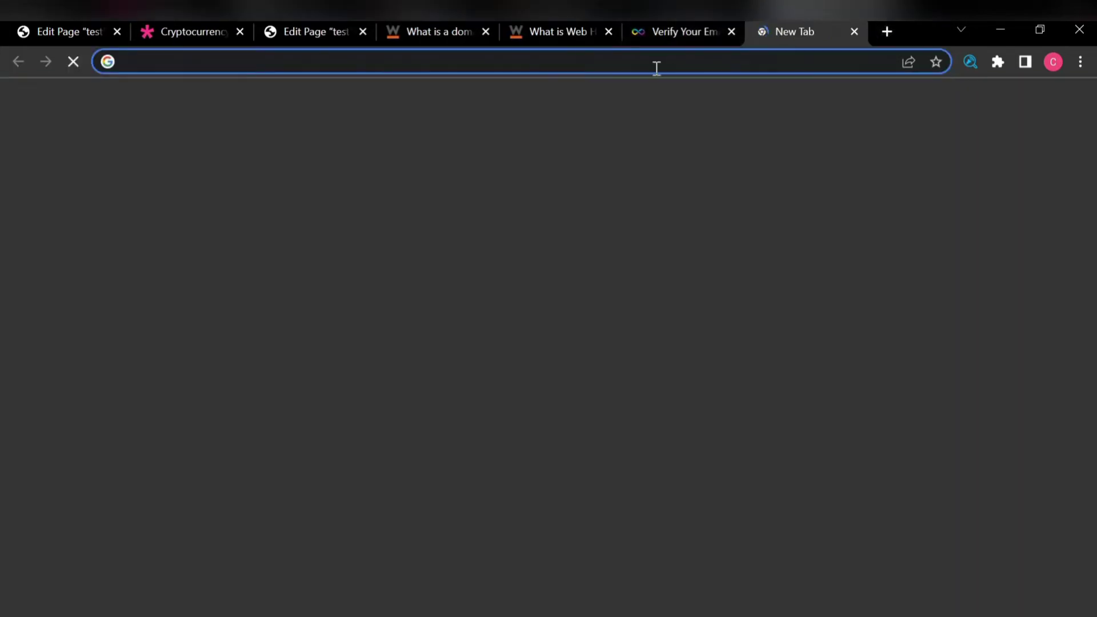
click(657, 67)
text(mail.google.com)
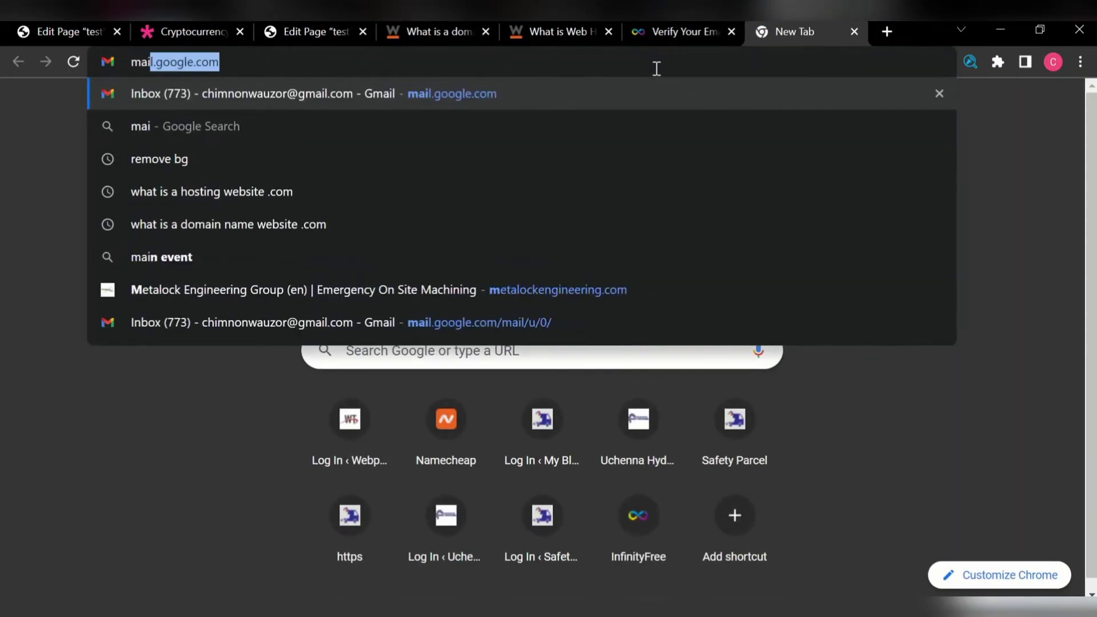
key(Return)
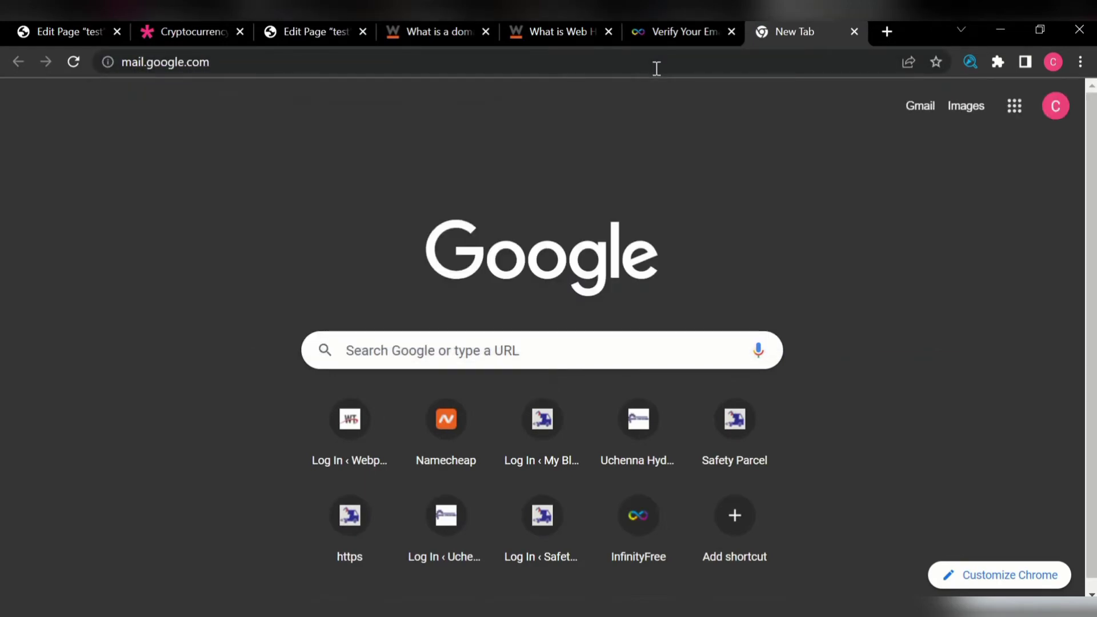
click(573, 61)
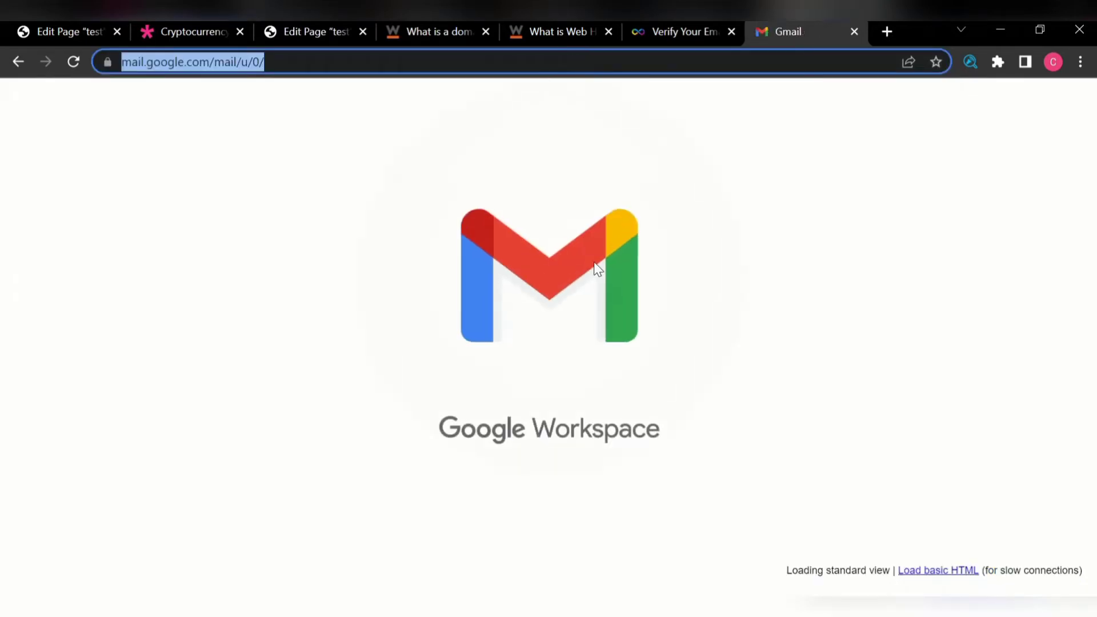
click(693, 231)
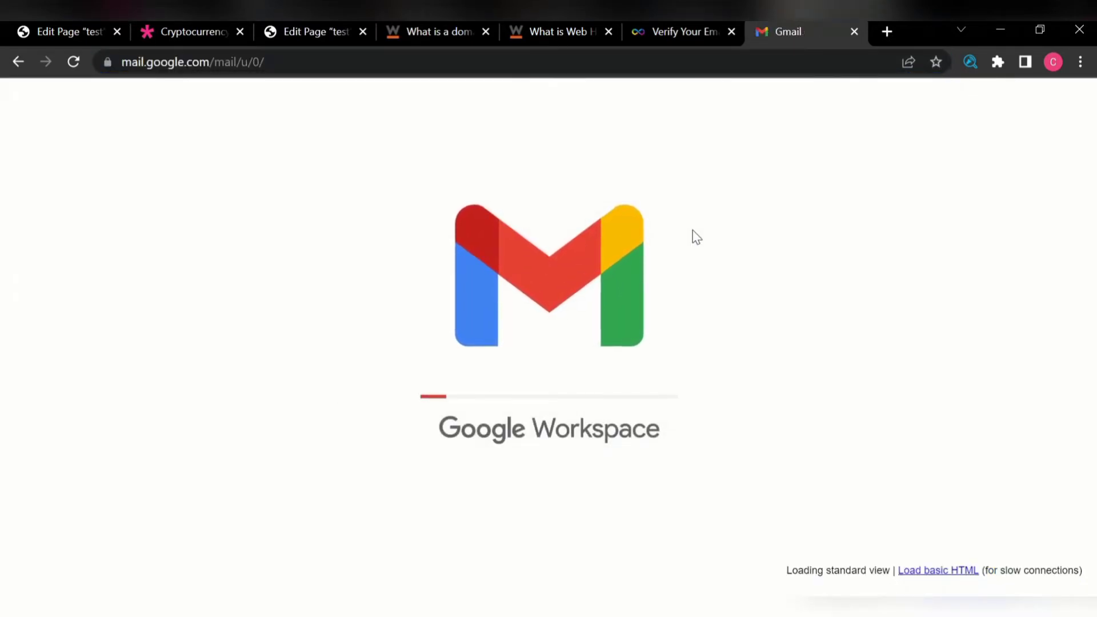
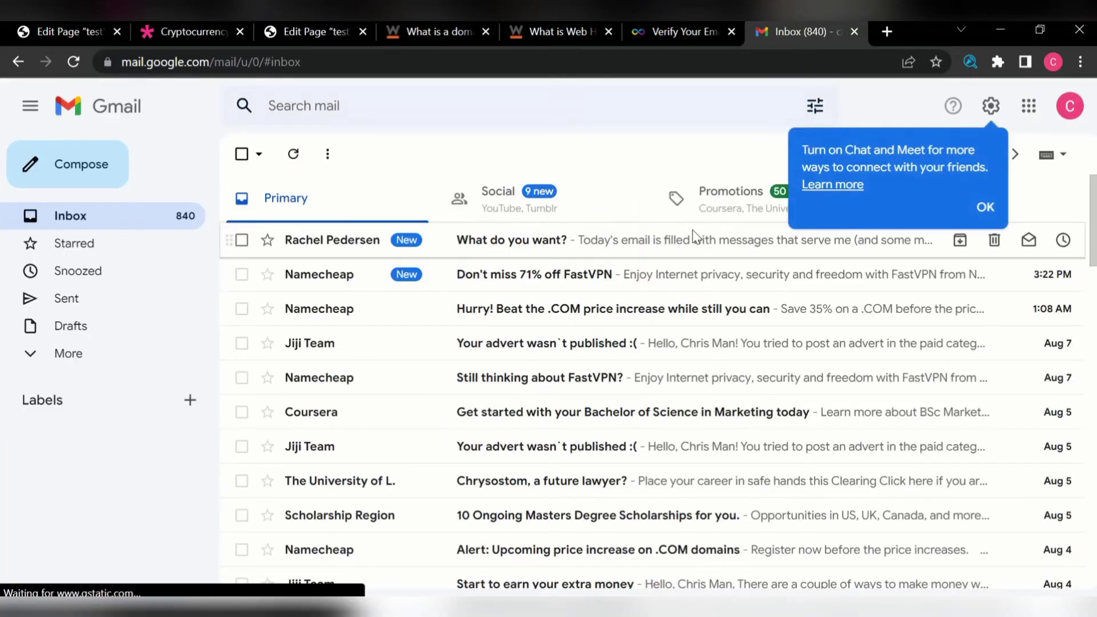
Reload the Gmail inbox to check for new mail, then return to InfinityFree's Verify Your Email page.
click(74, 62)
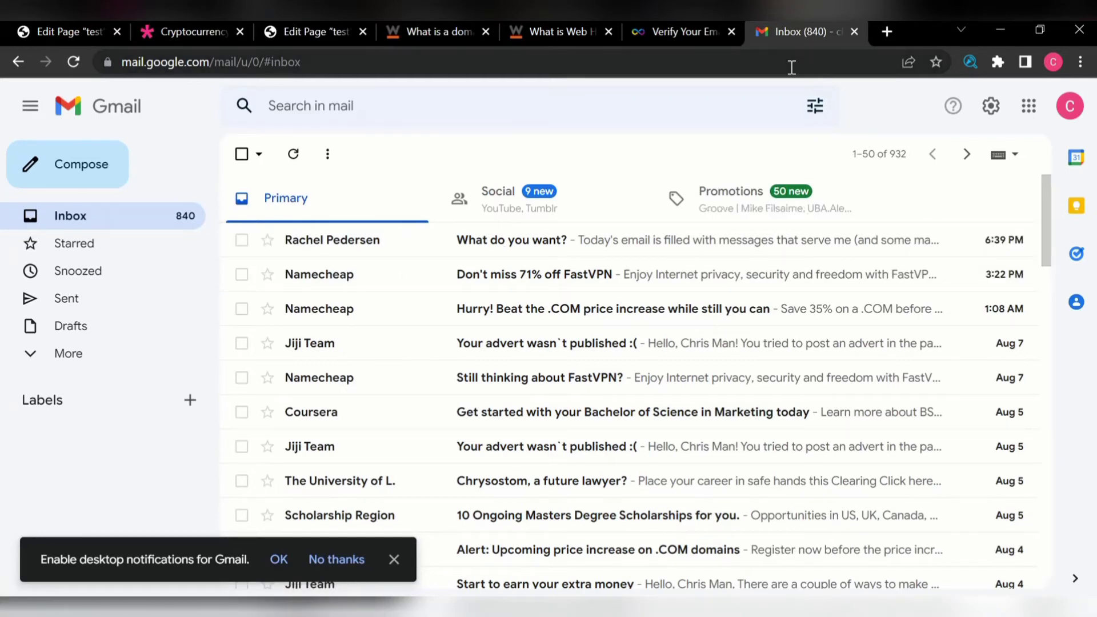
click(670, 31)
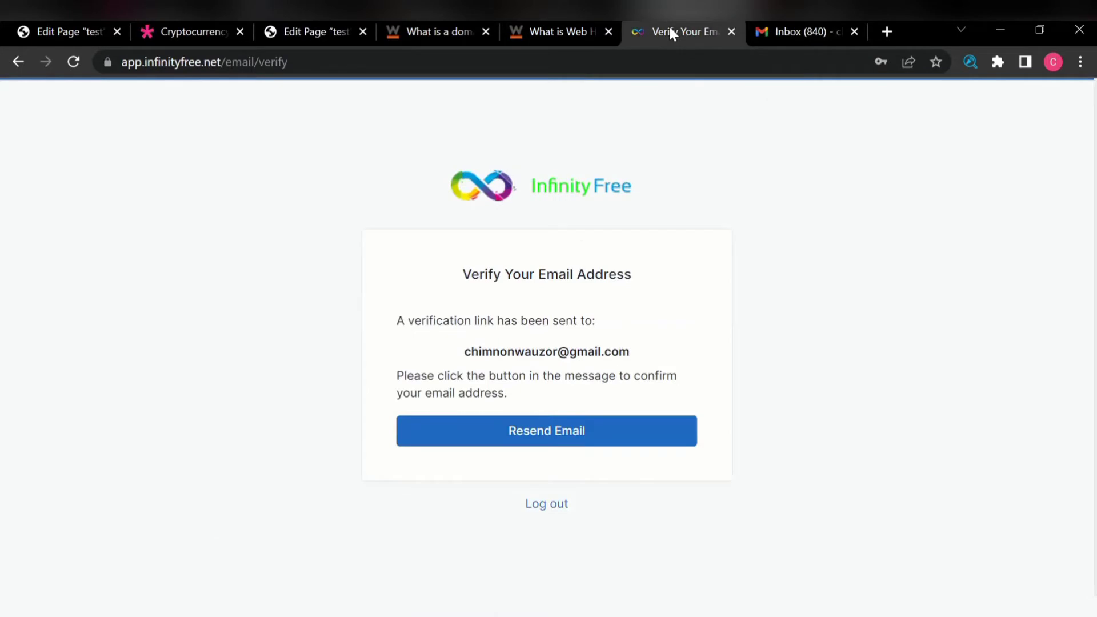
Resend the verification email and confirm the address from the InfinityFree message in Gmail.
click(529, 441)
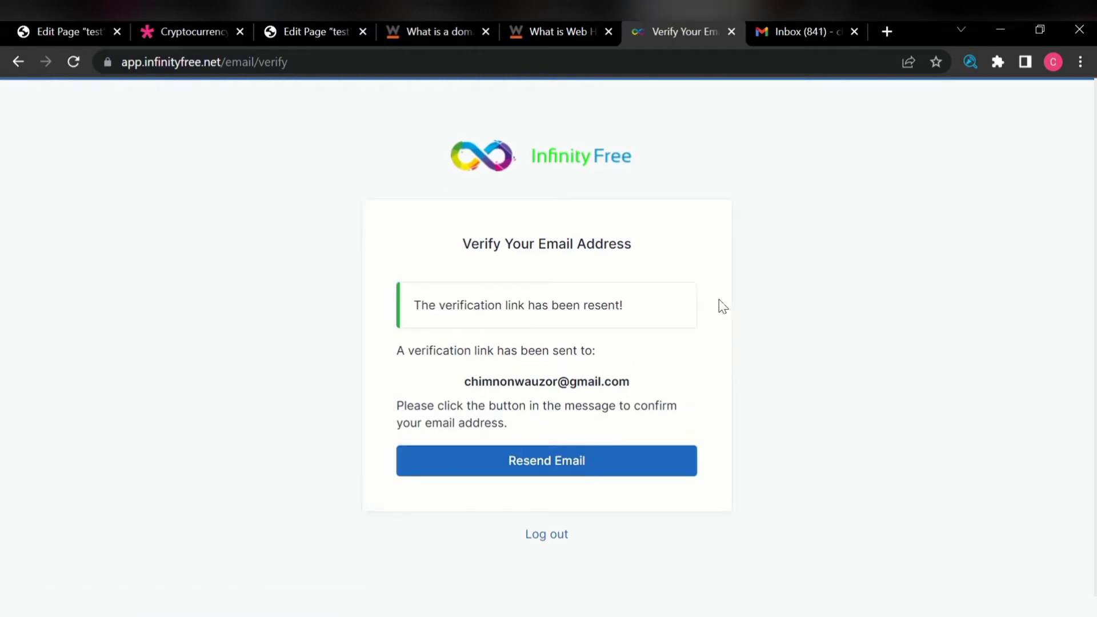
click(811, 34)
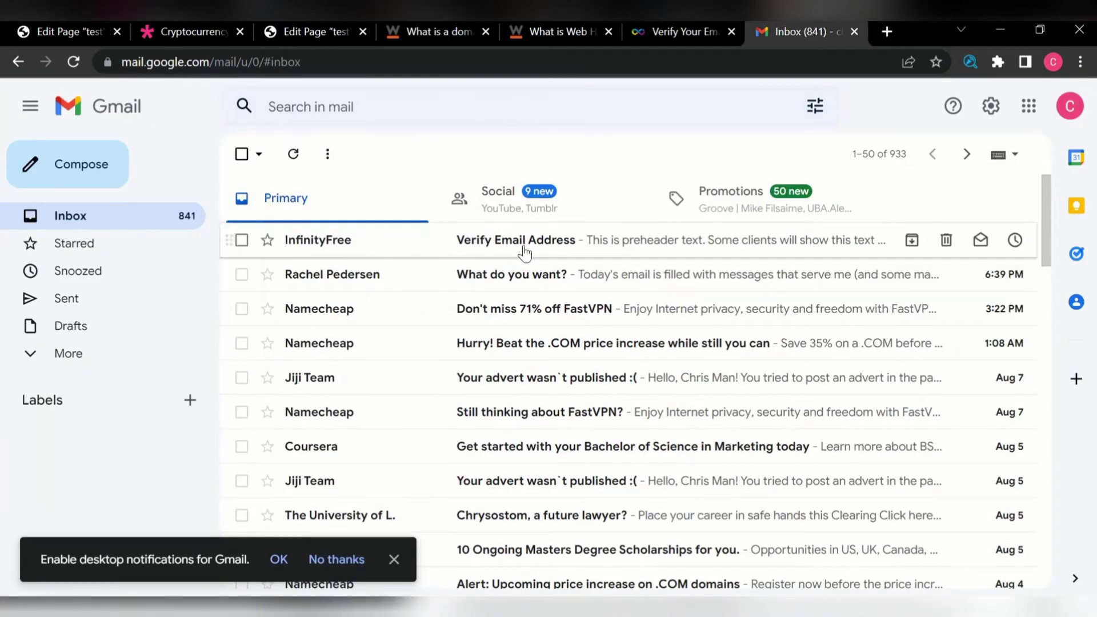
click(525, 249)
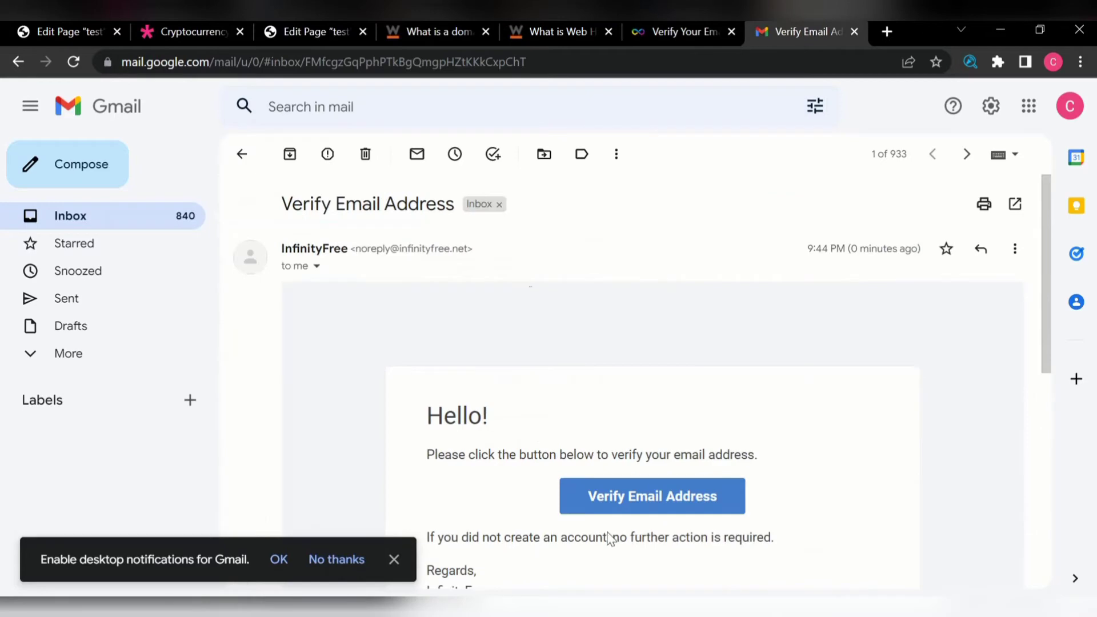
click(642, 498)
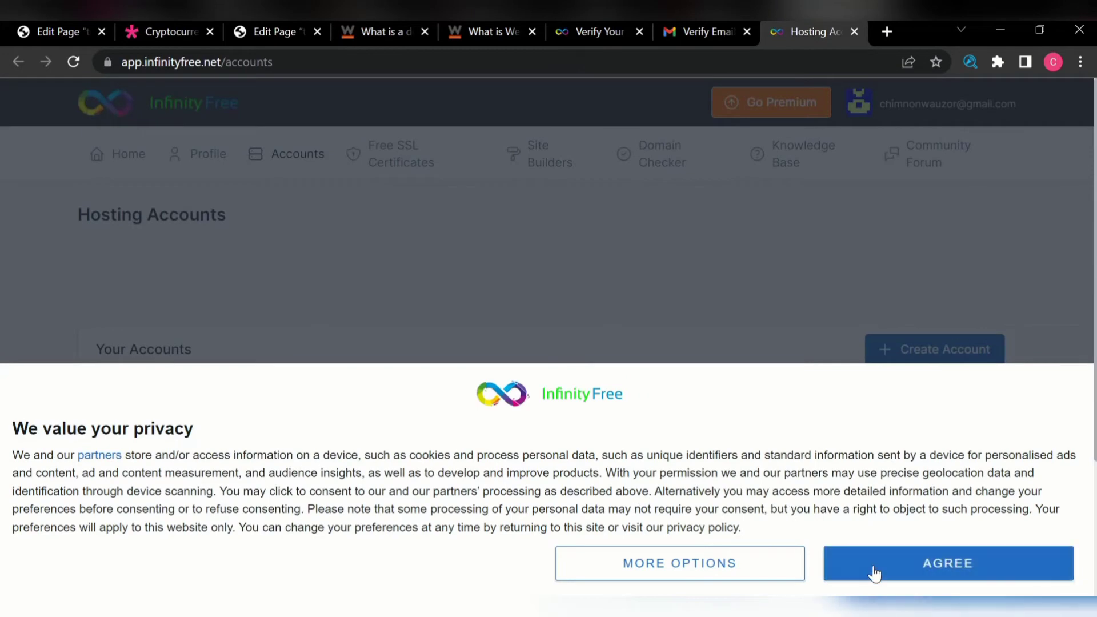
Accept the privacy consent banner and start creating a new hosting account.
click(874, 574)
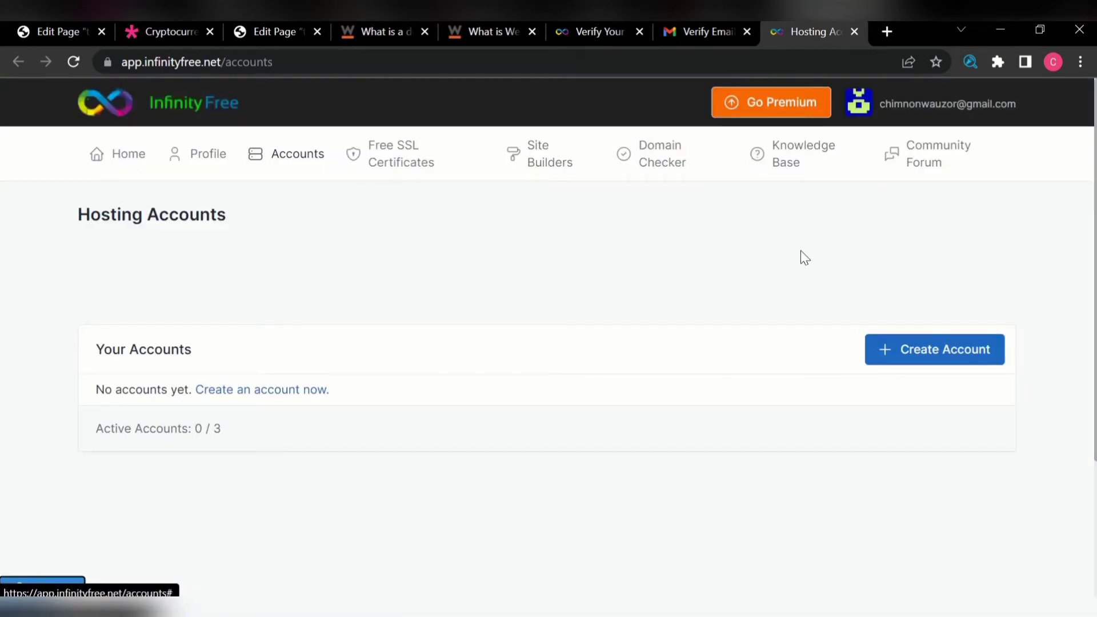
drag(1094, 117, 1093, 167)
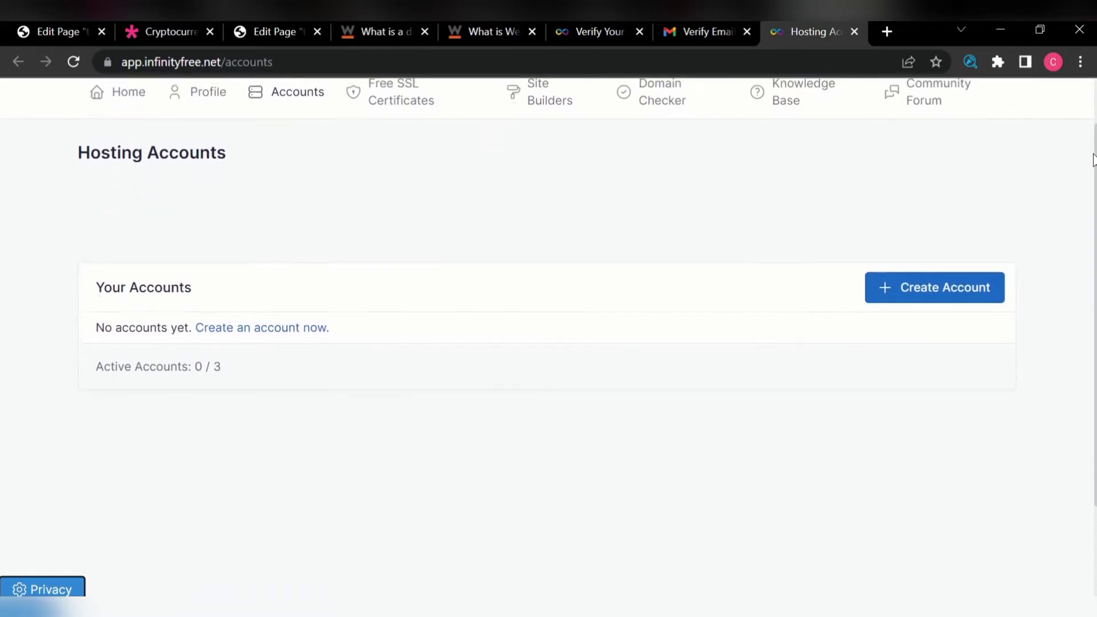
scroll(1094, 167, up, 2)
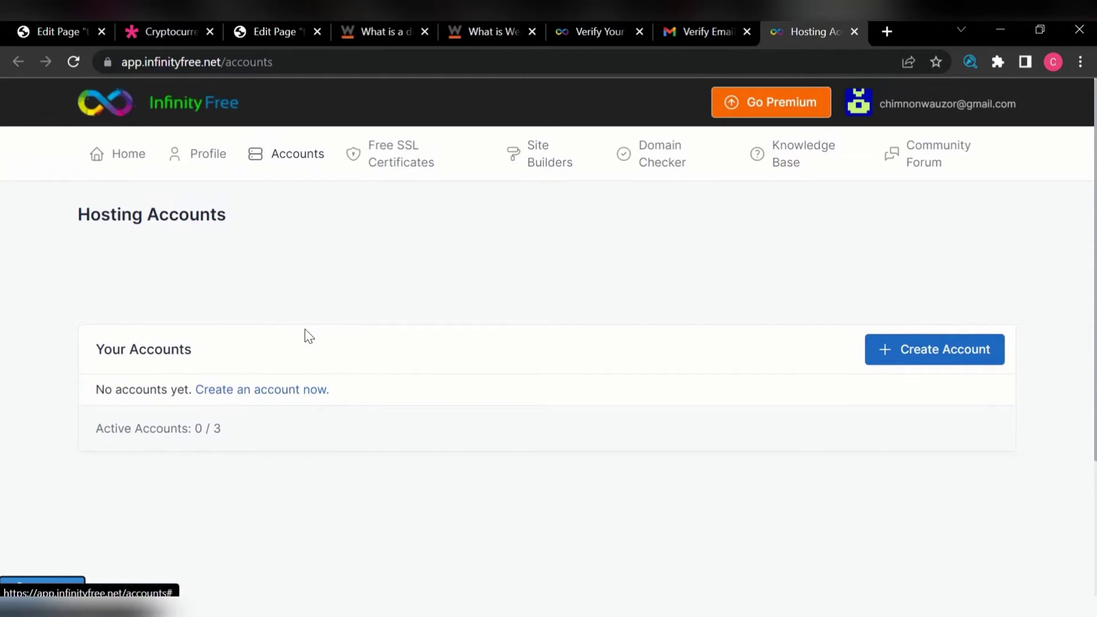
click(907, 352)
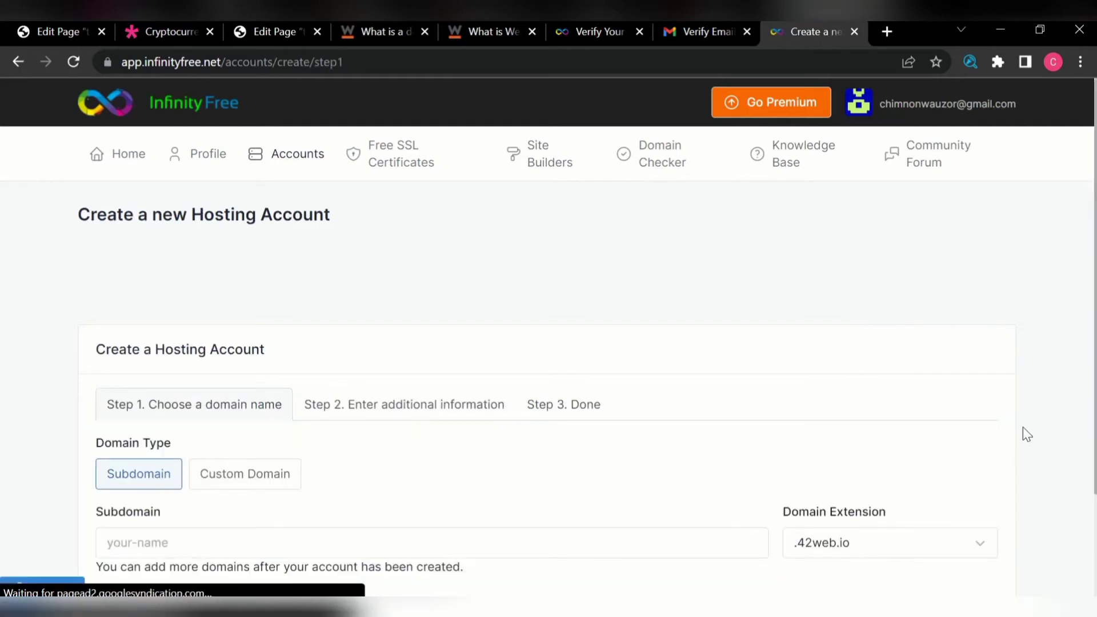
Keep the Subdomain option and enter 'chrisplugg' as the subdomain name.
scroll(1023, 429, down, 2)
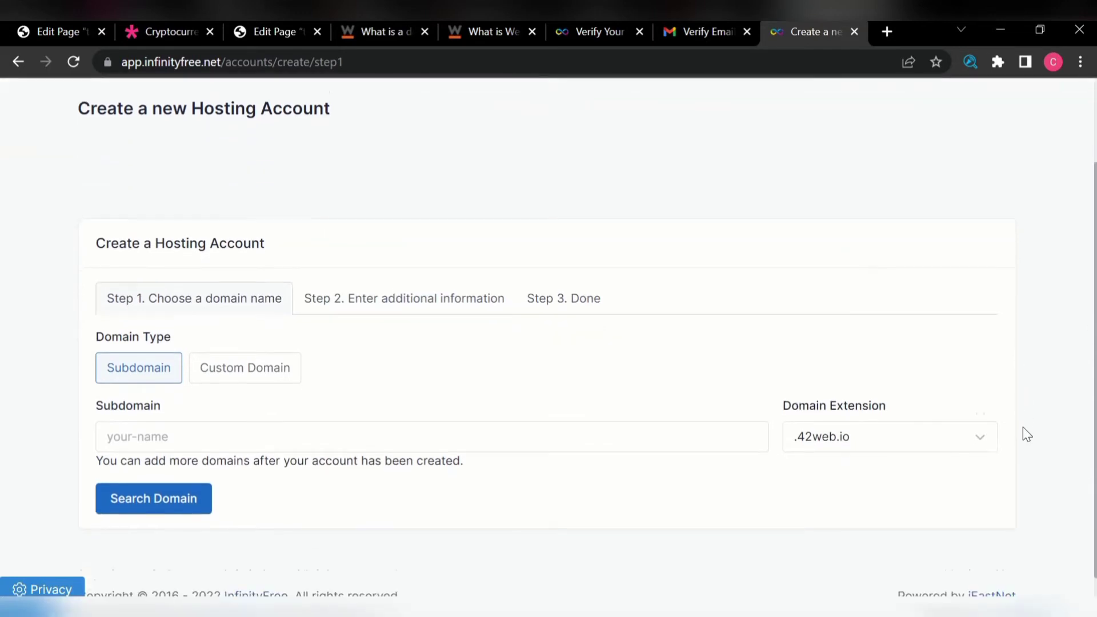
scroll(1027, 435, down, 1)
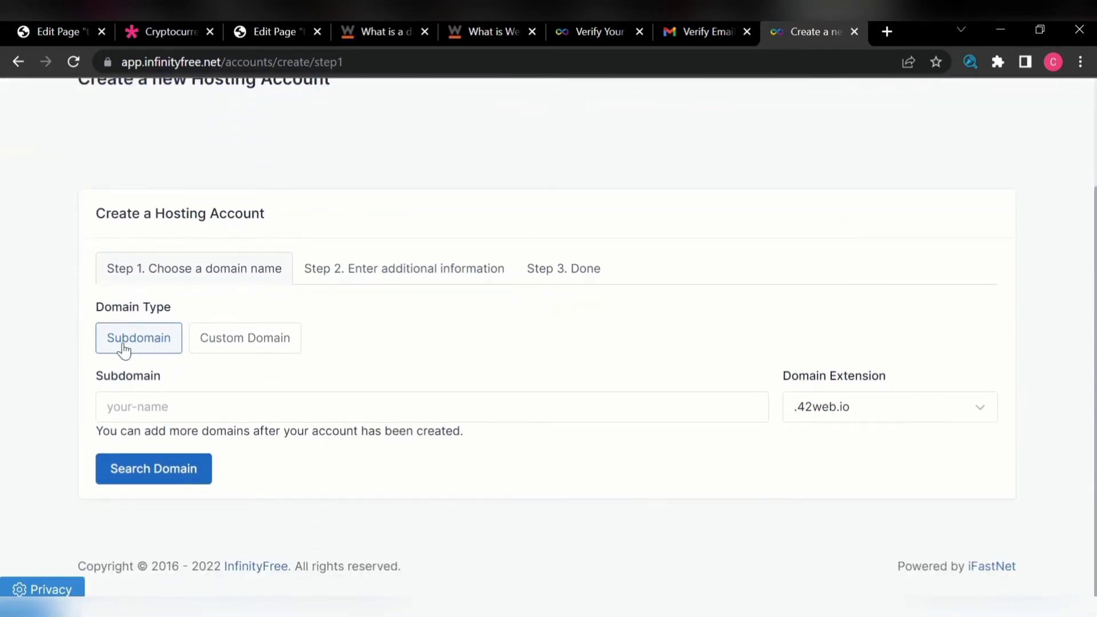
click(263, 347)
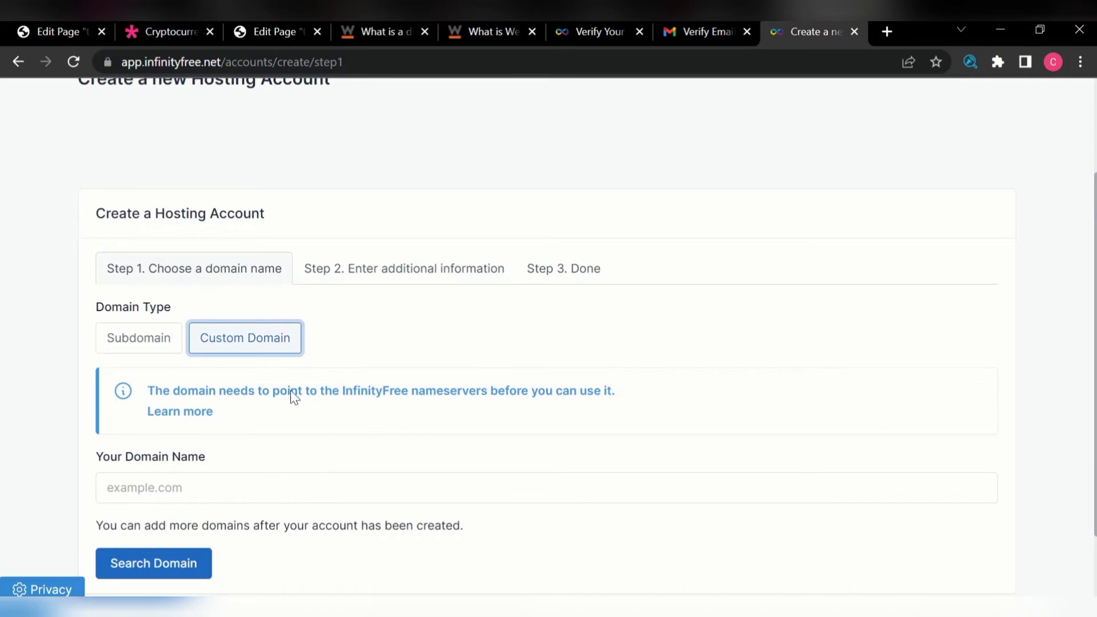
click(144, 346)
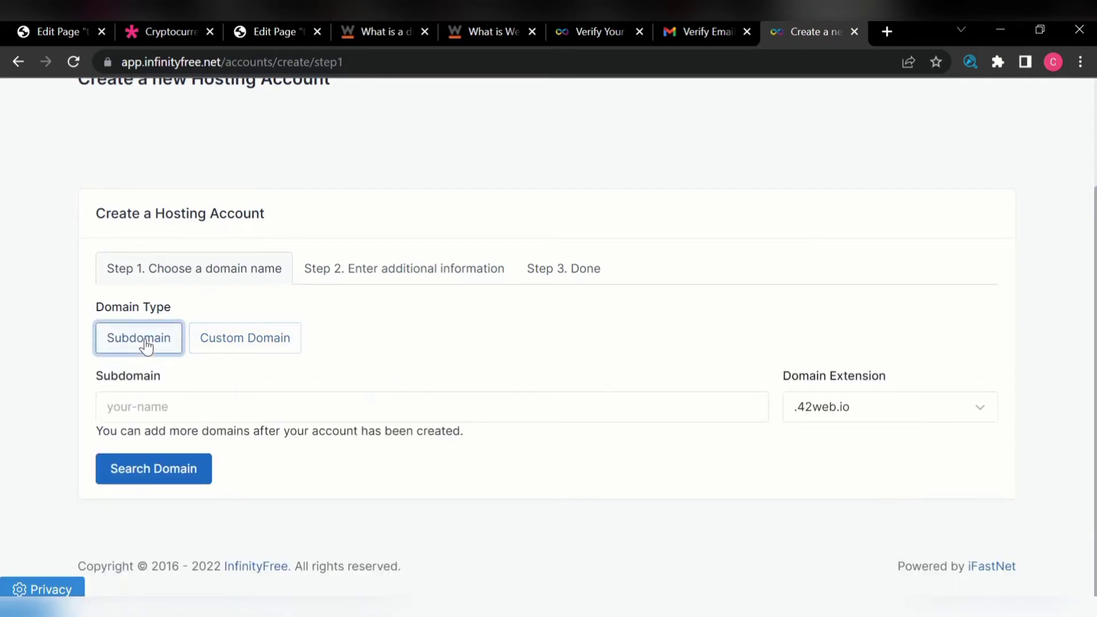
click(137, 406)
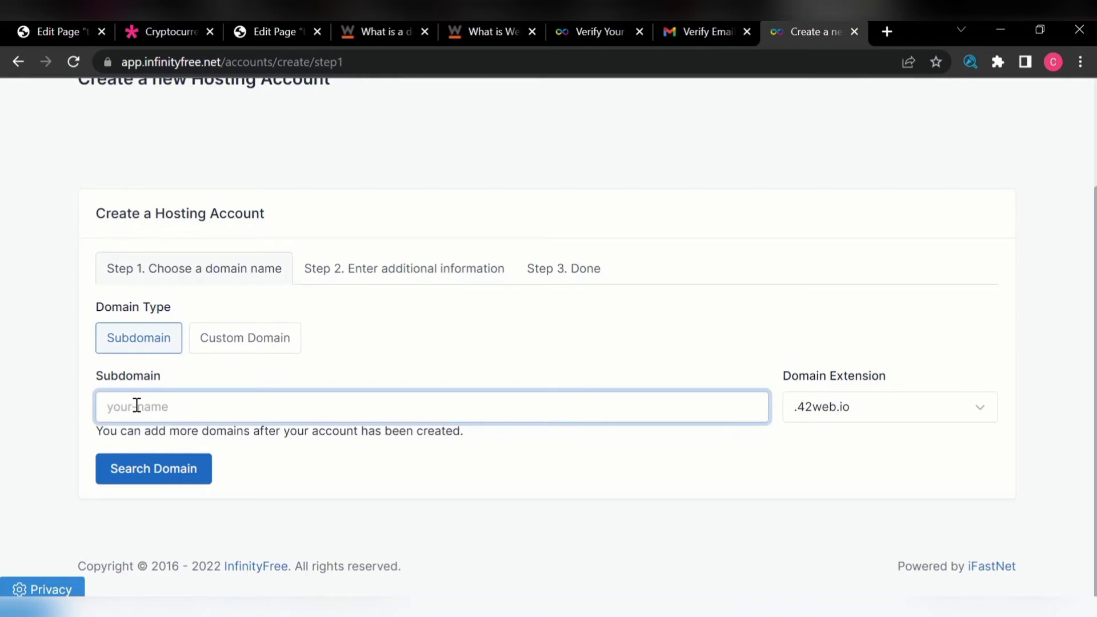
text(chris)
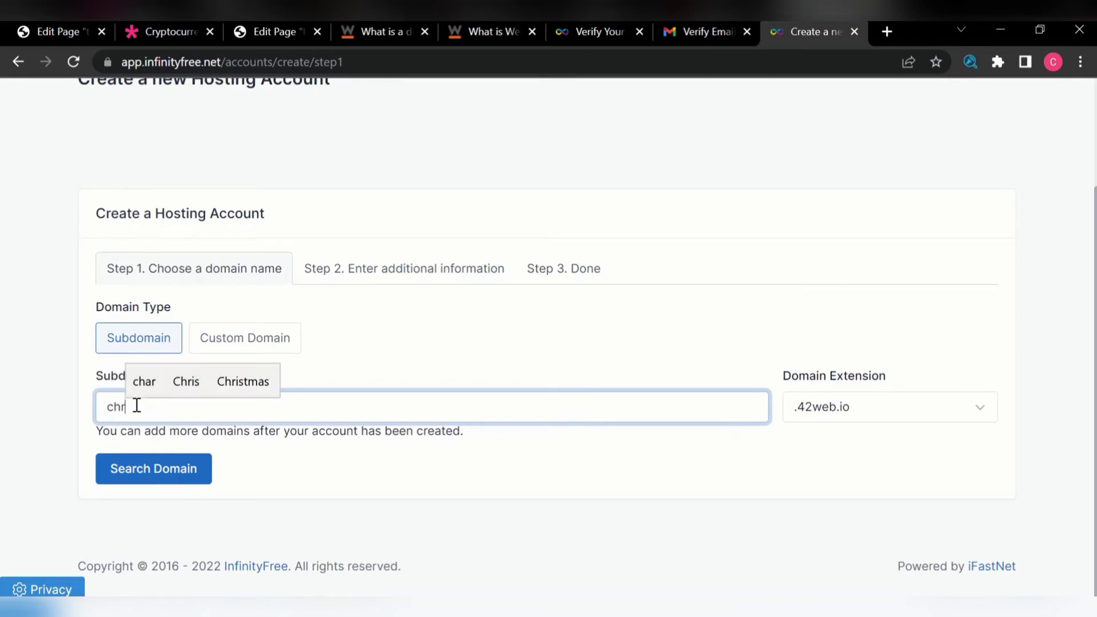
key(BackSpace)
key(BackSpace)
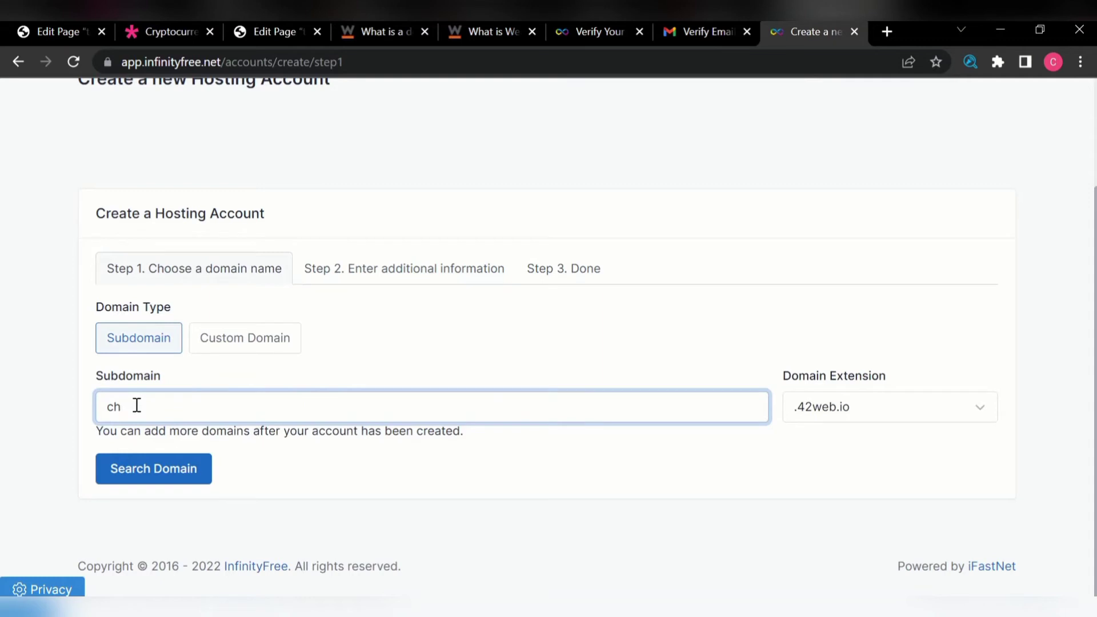
key(BackSpace)
text(chris)
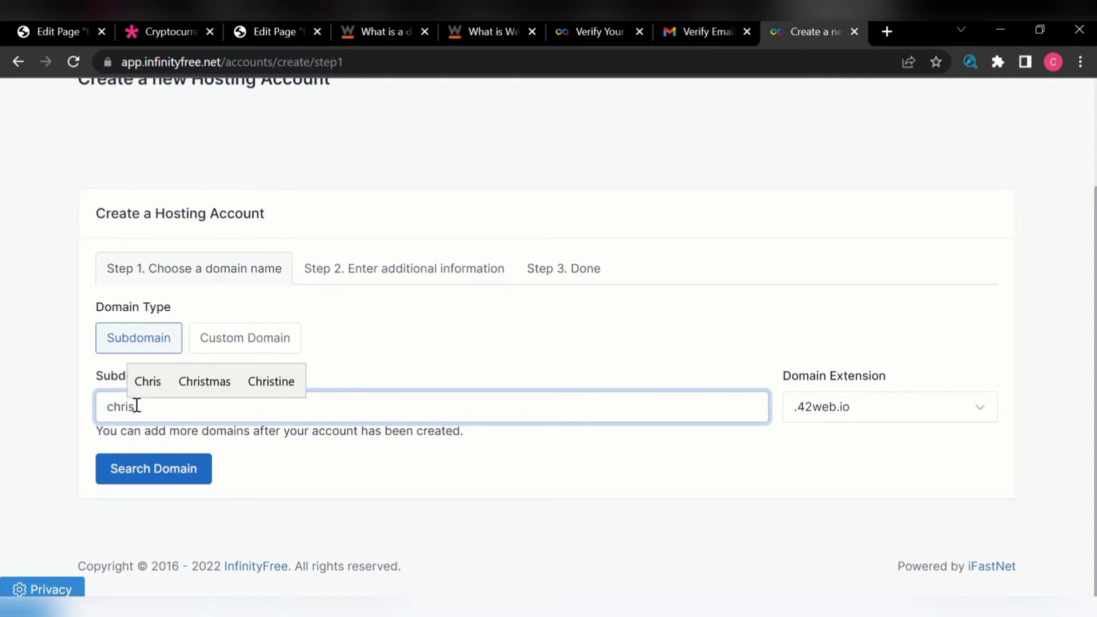
text(plu)
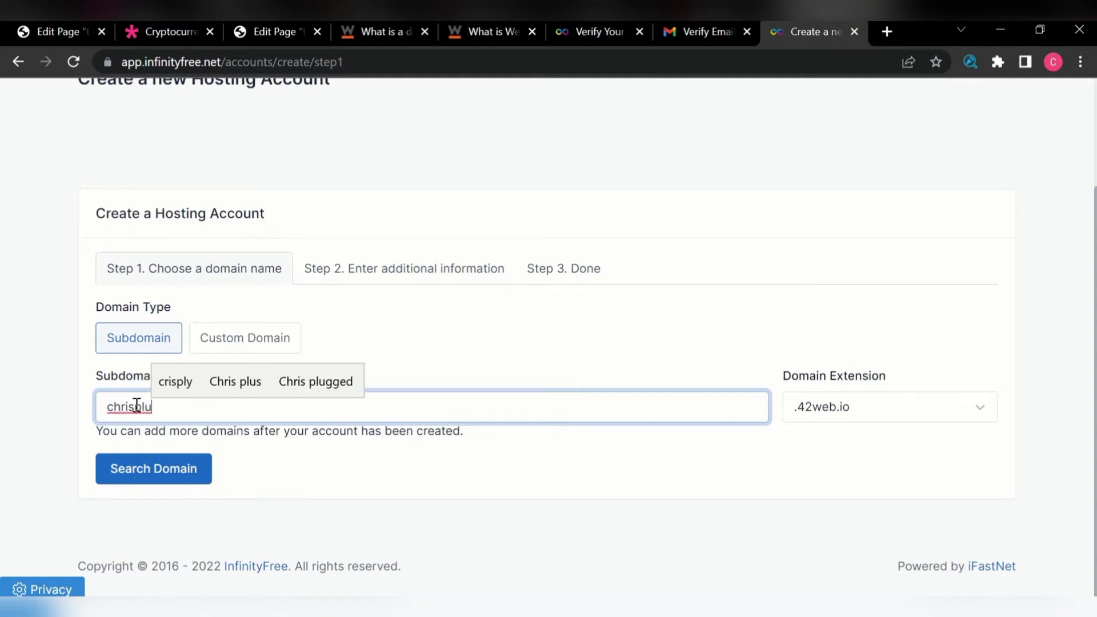
text(gg)
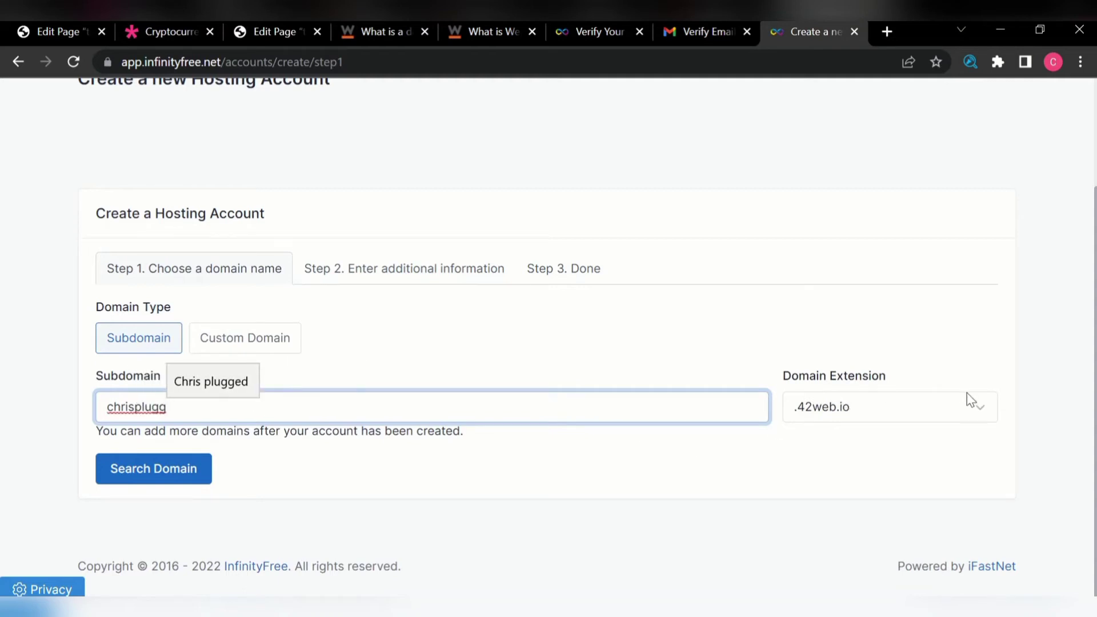
Choose the .infinityfreeapp.com extension and check the subdomain's availability.
click(985, 413)
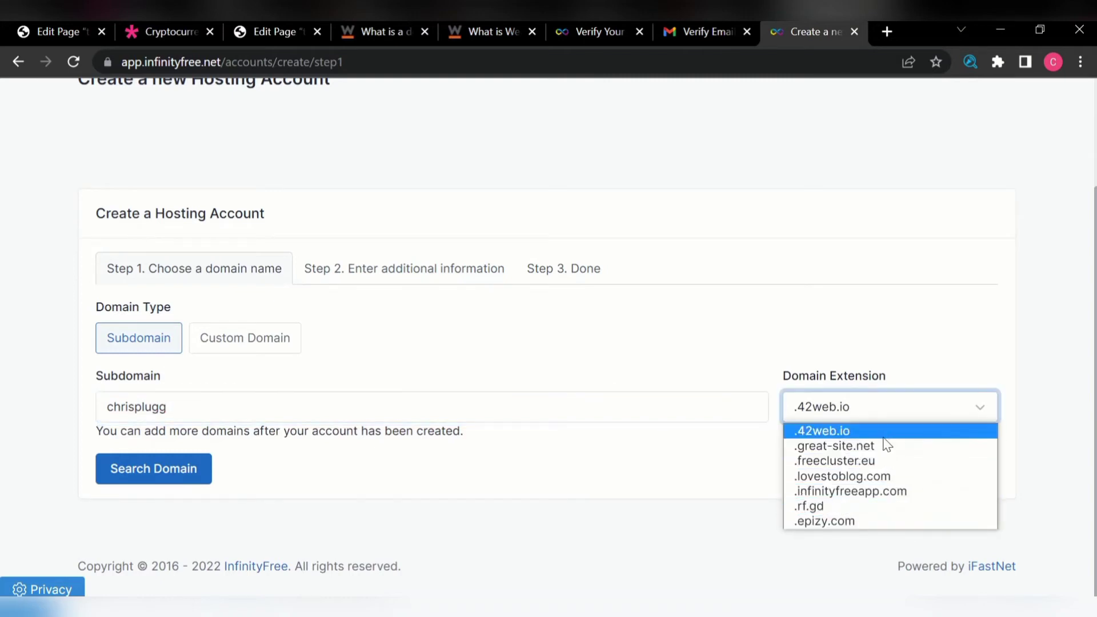
click(875, 489)
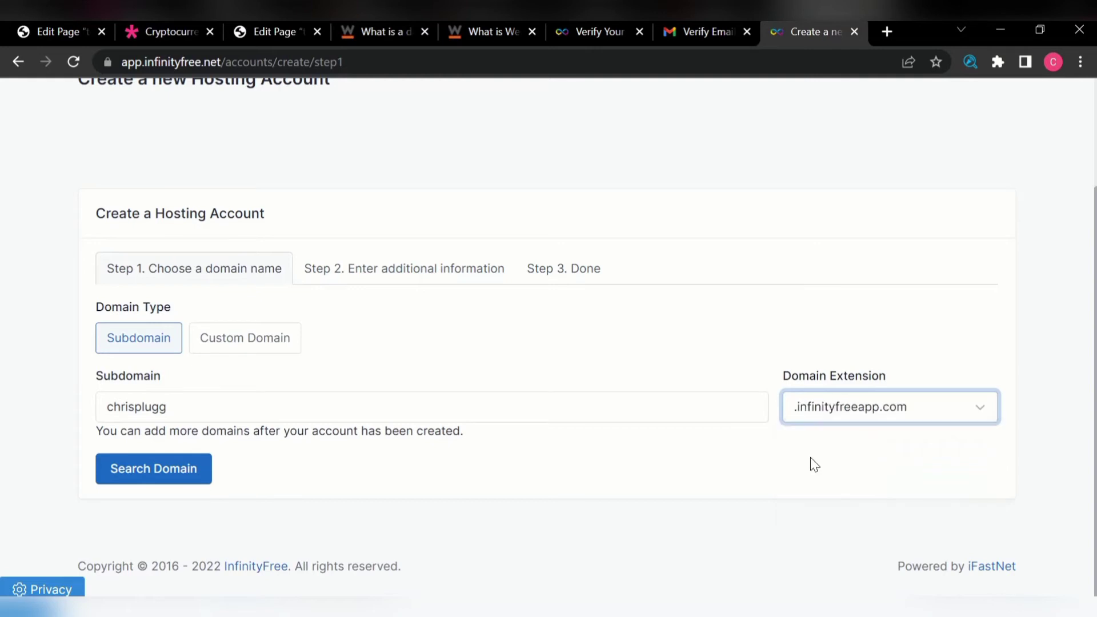
click(174, 485)
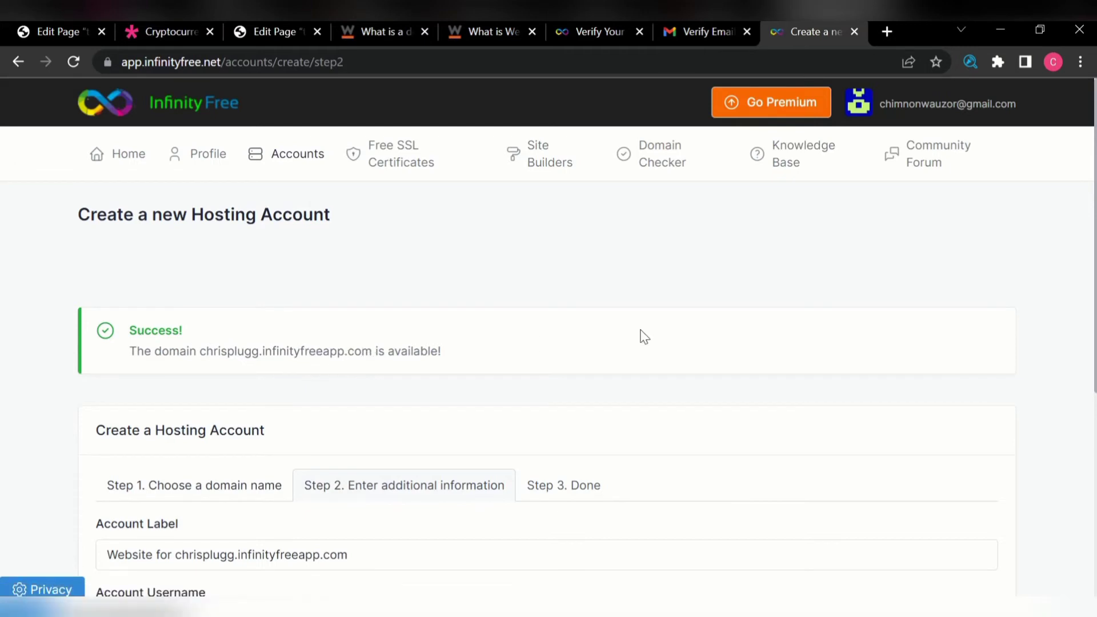
Fill the Account Password from the saved autofill suggestion and start the reCAPTCHA check.
scroll(883, 383, down, 1)
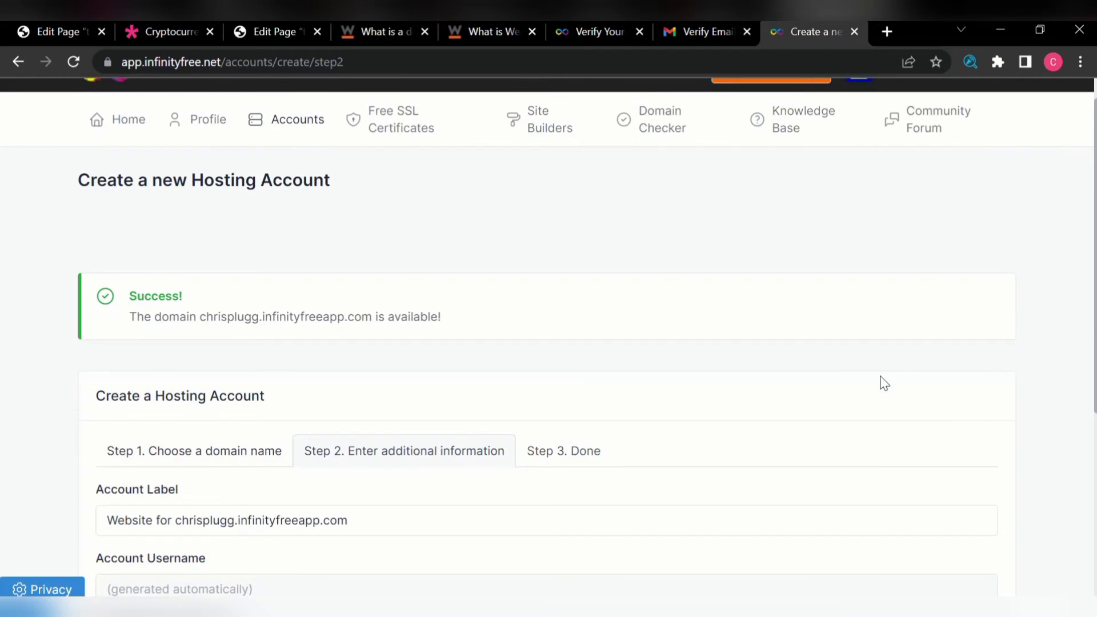
scroll(884, 383, down, 3)
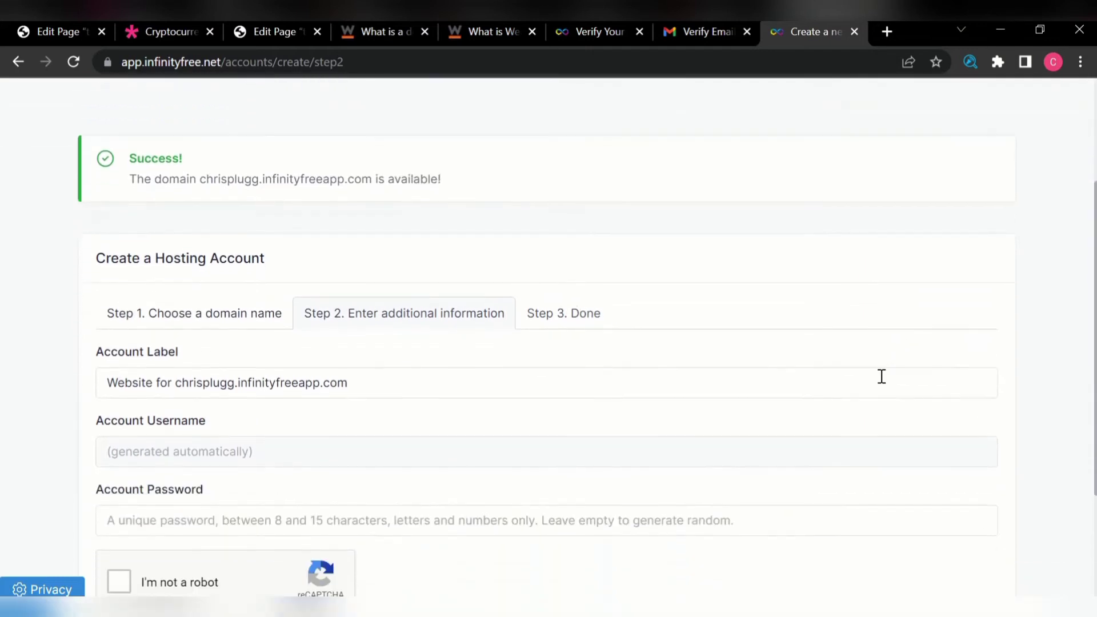
scroll(881, 377, down, 1)
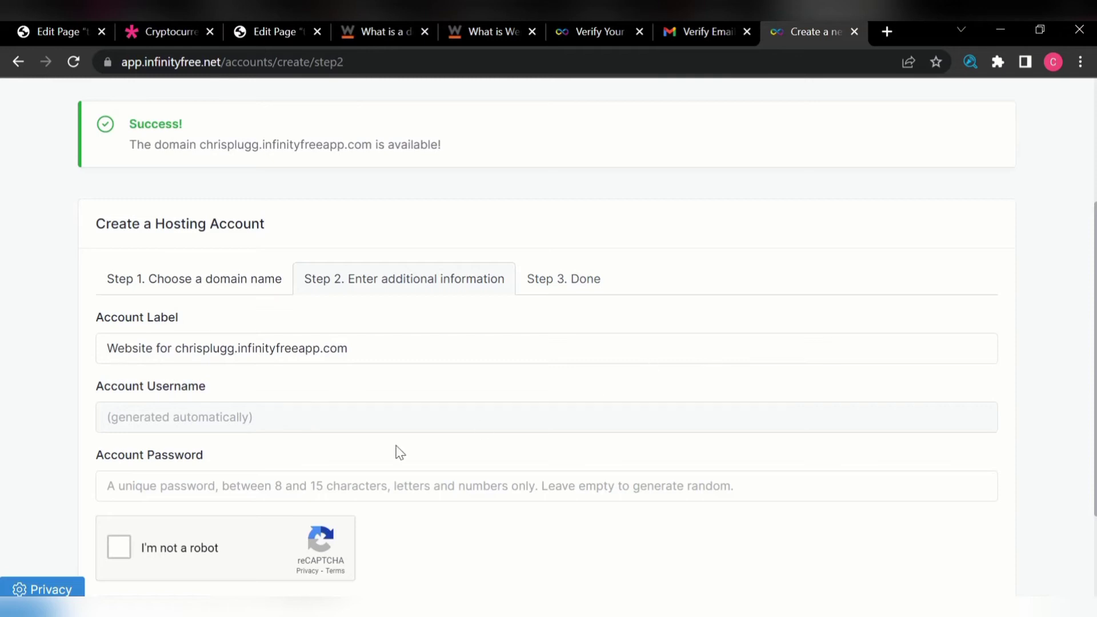
click(266, 486)
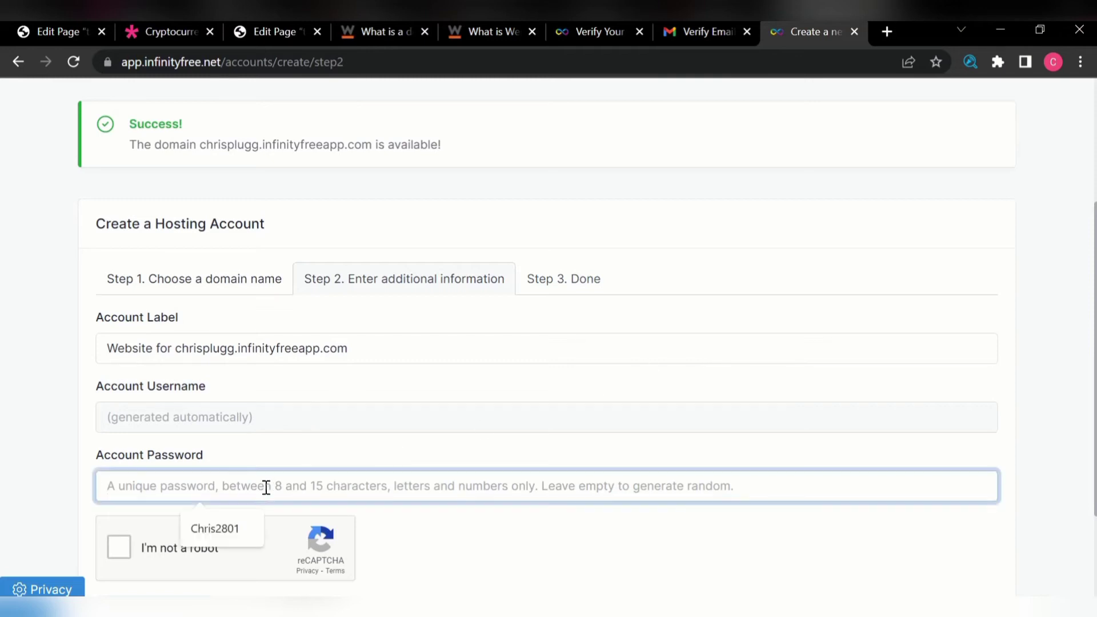
click(220, 527)
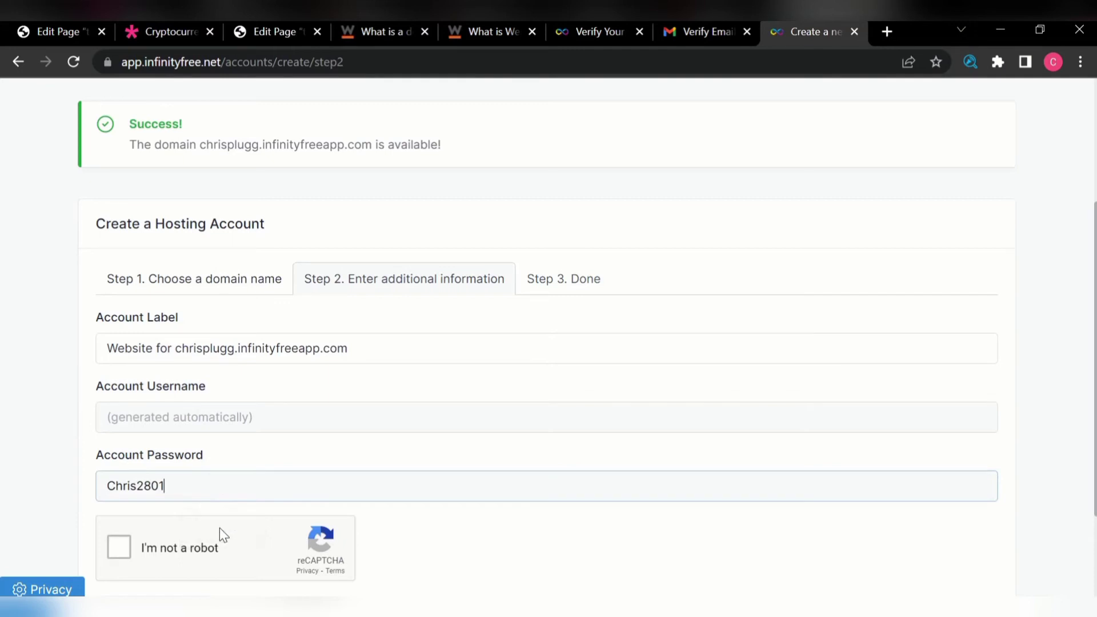
click(120, 548)
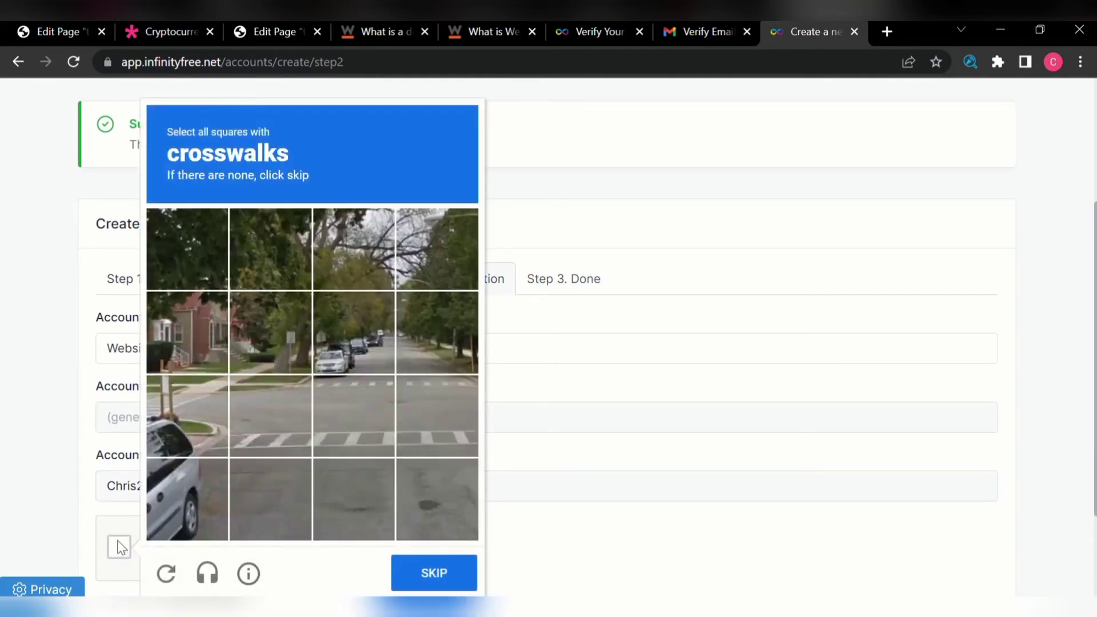
Solve the reCAPTCHA by selecting the crosswalk tiles, then the traffic-light tiles.
click(176, 419)
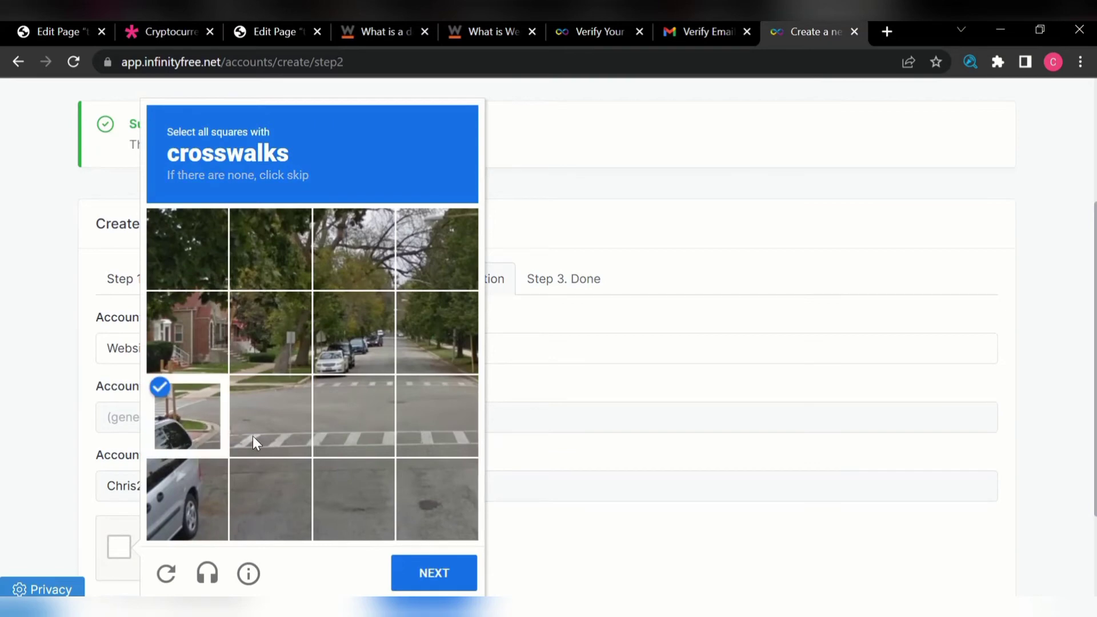
click(253, 437)
click(367, 431)
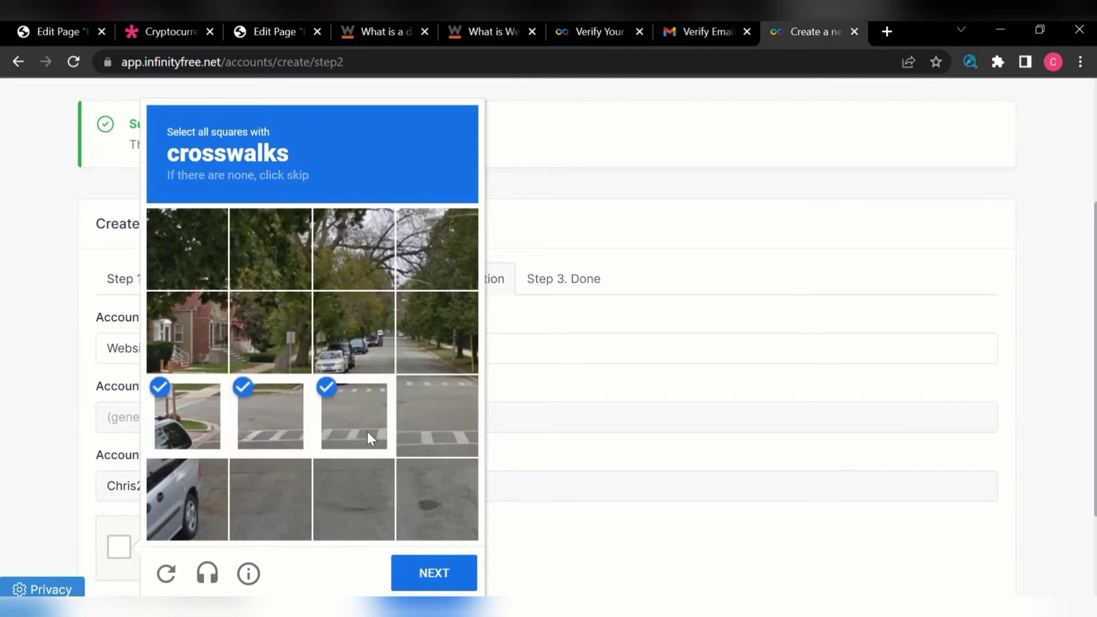
click(420, 434)
click(424, 589)
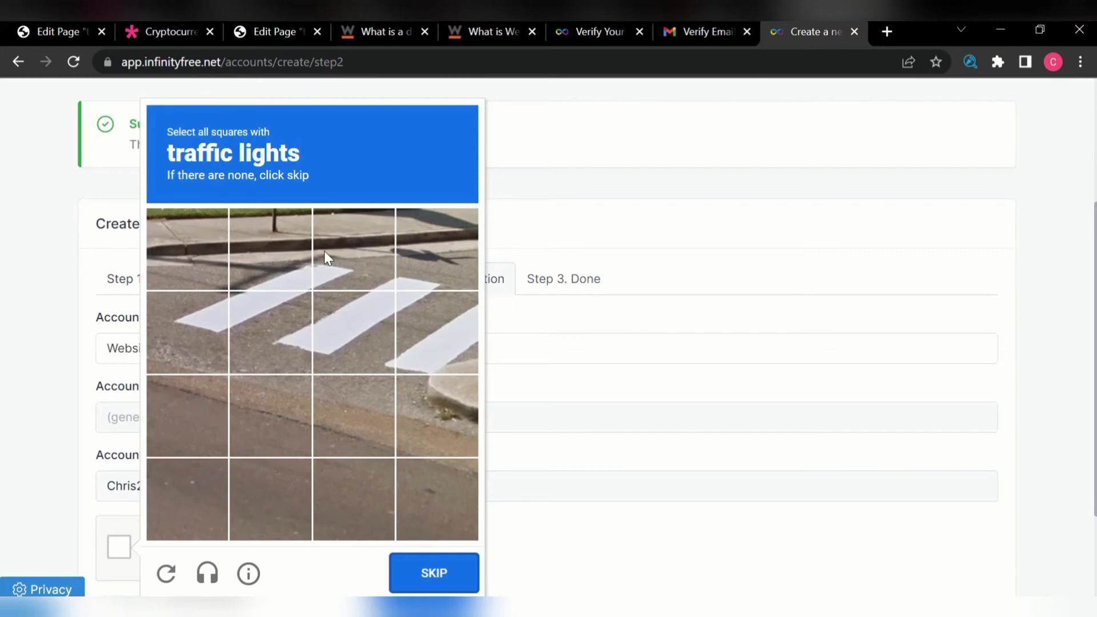
click(283, 228)
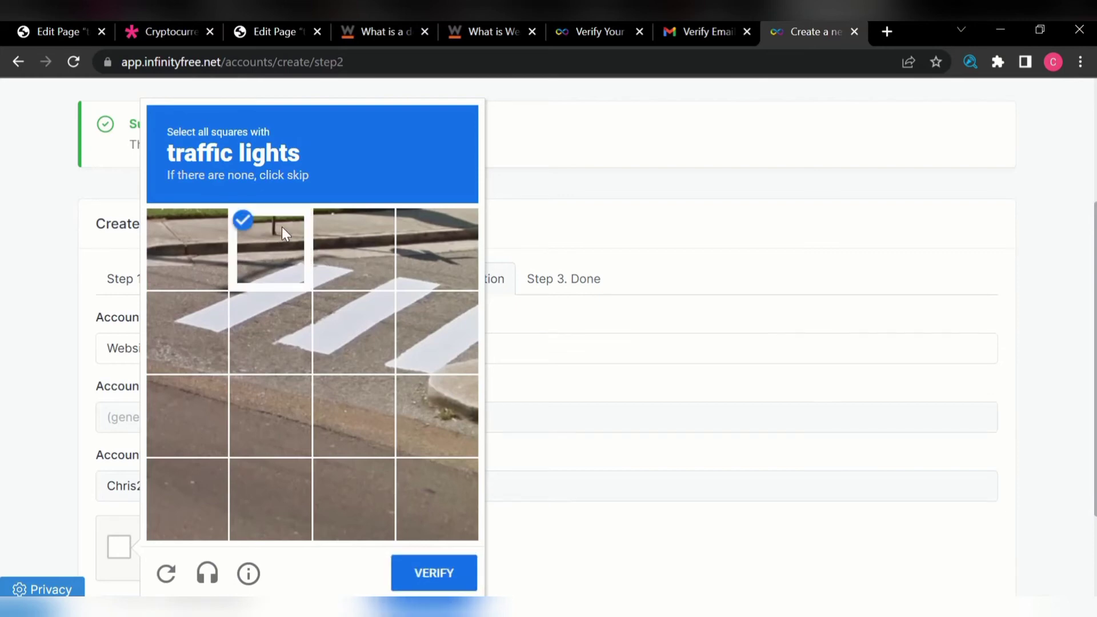
click(420, 245)
click(433, 580)
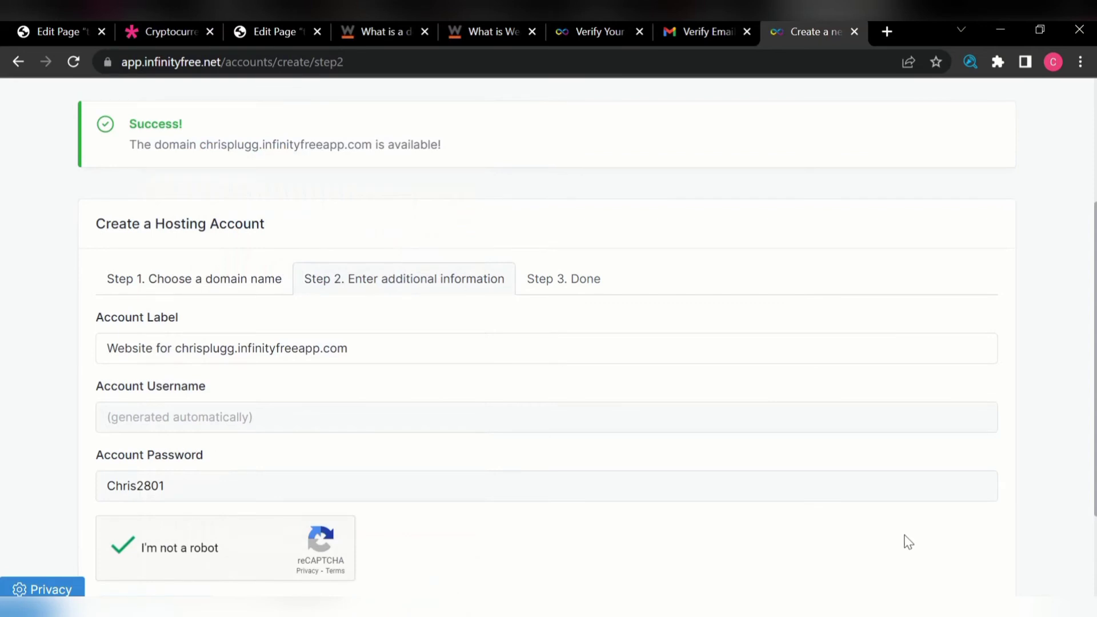
scroll(908, 542, down, 1)
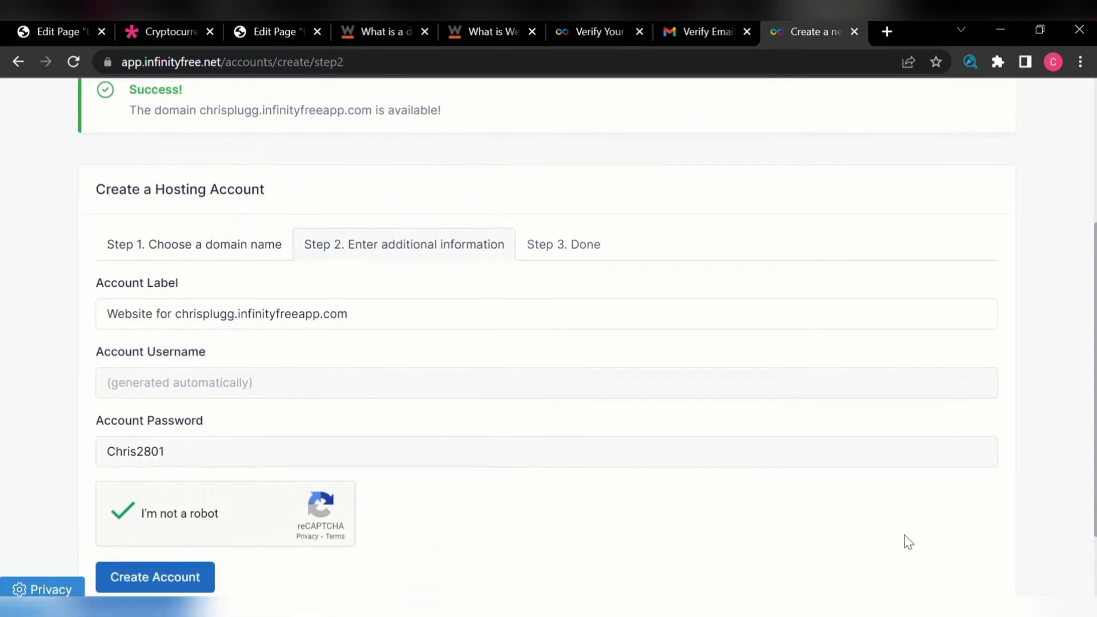
Submit the form to create the hosting account and review the Step 3 success message.
click(139, 579)
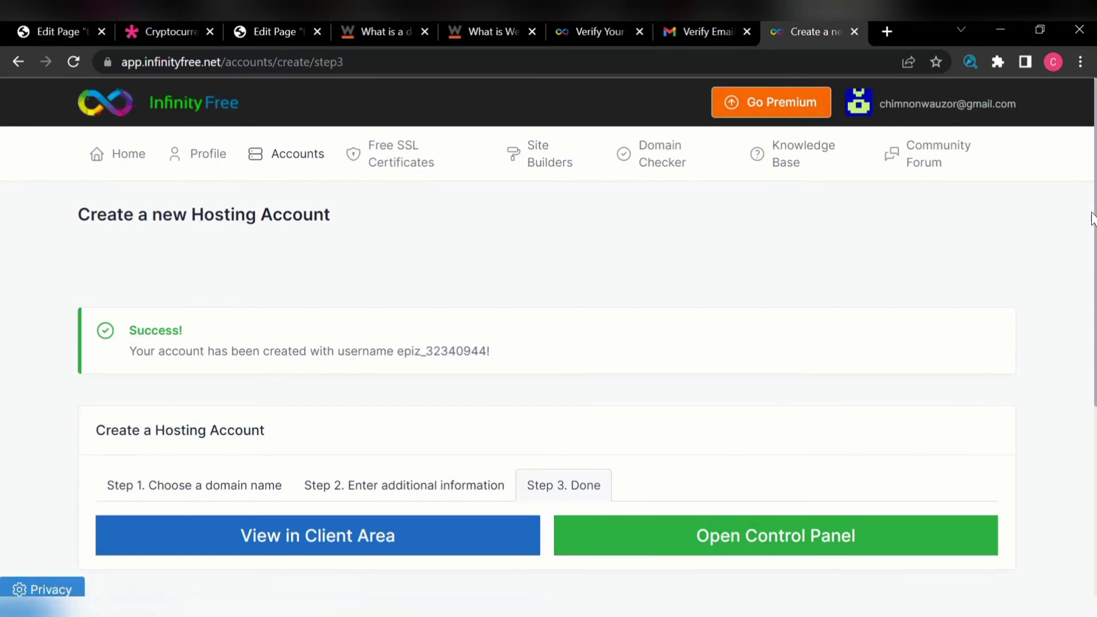
scroll(1090, 262, down, 3)
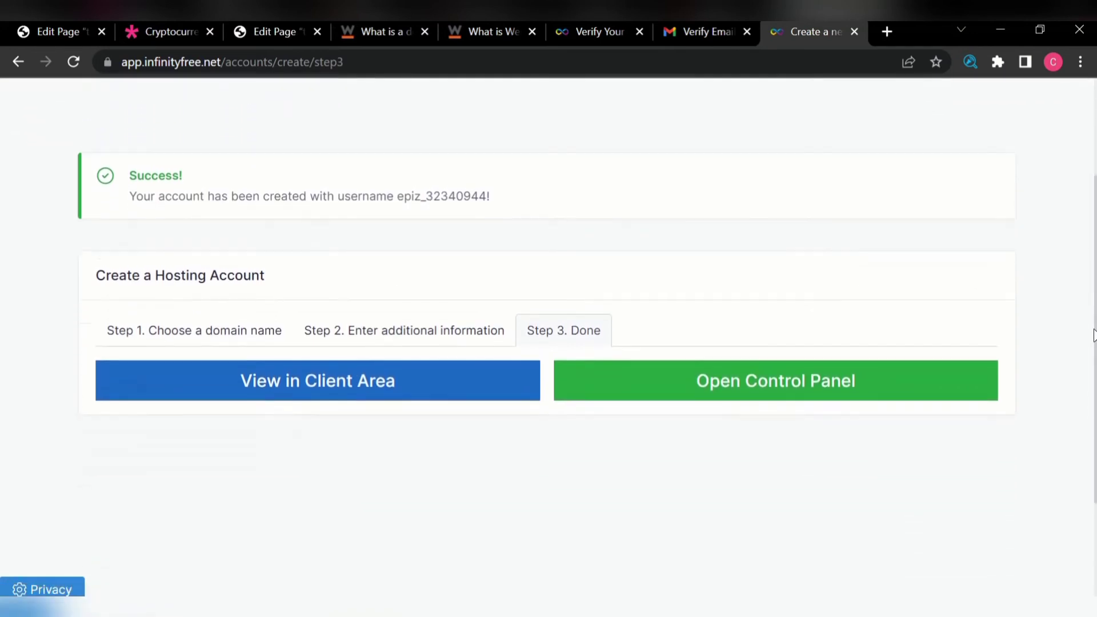
scroll(574, 276, up, 1)
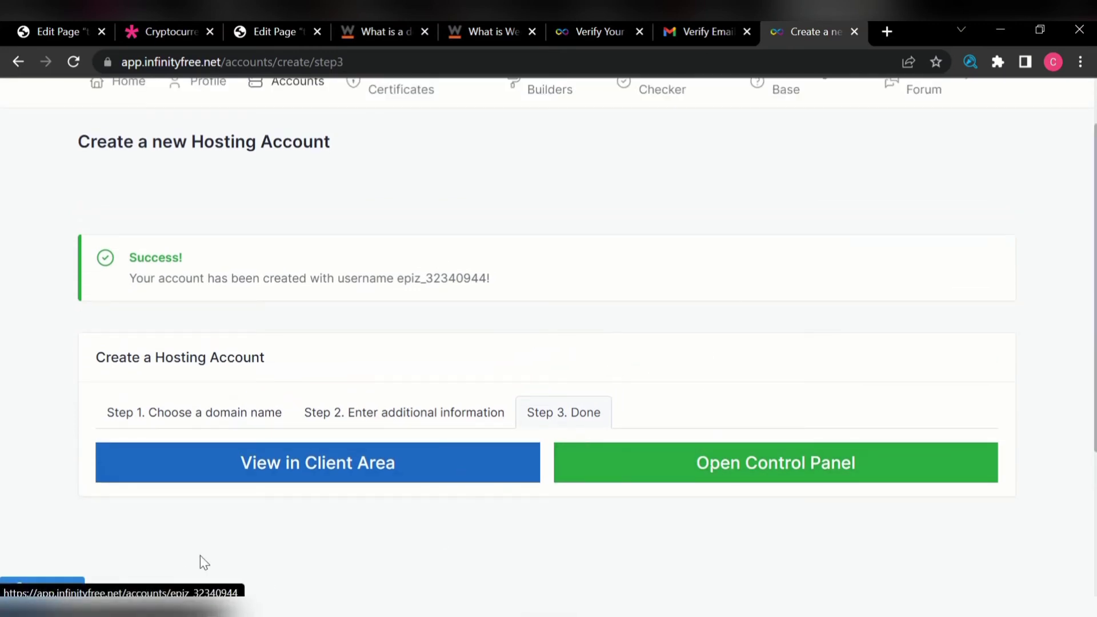
click(284, 472)
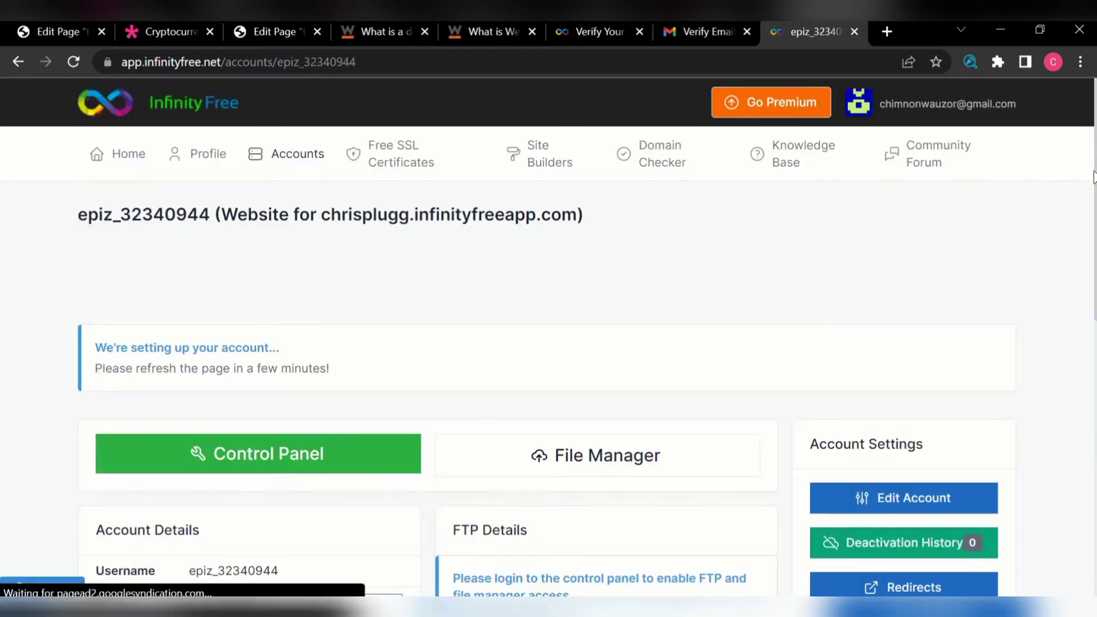
drag(1094, 183, 1093, 300)
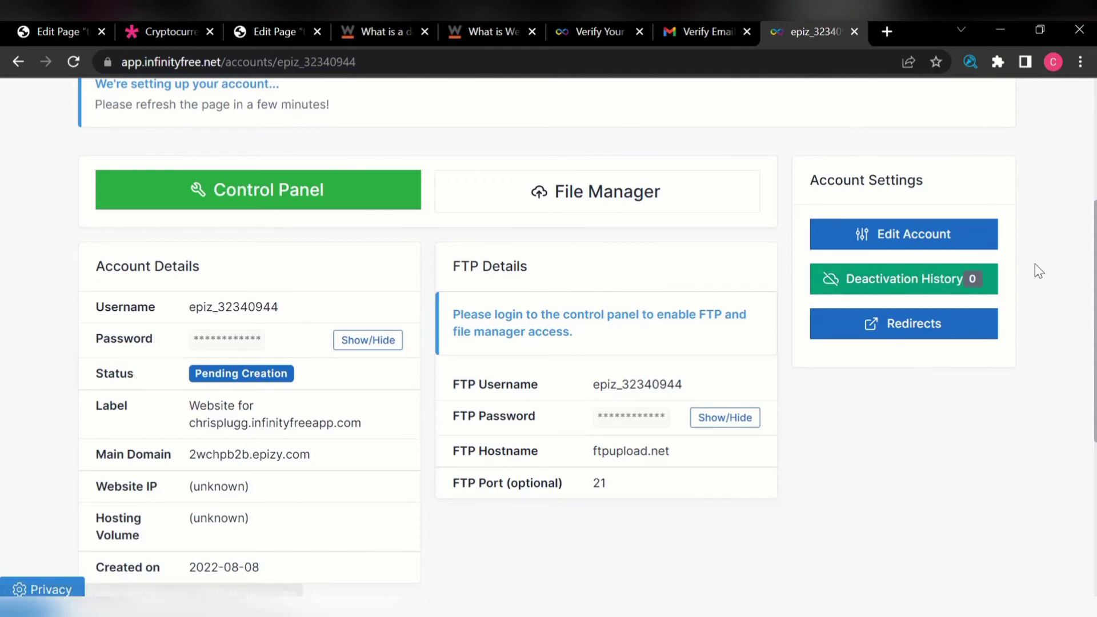
scroll(509, 133, up, 5)
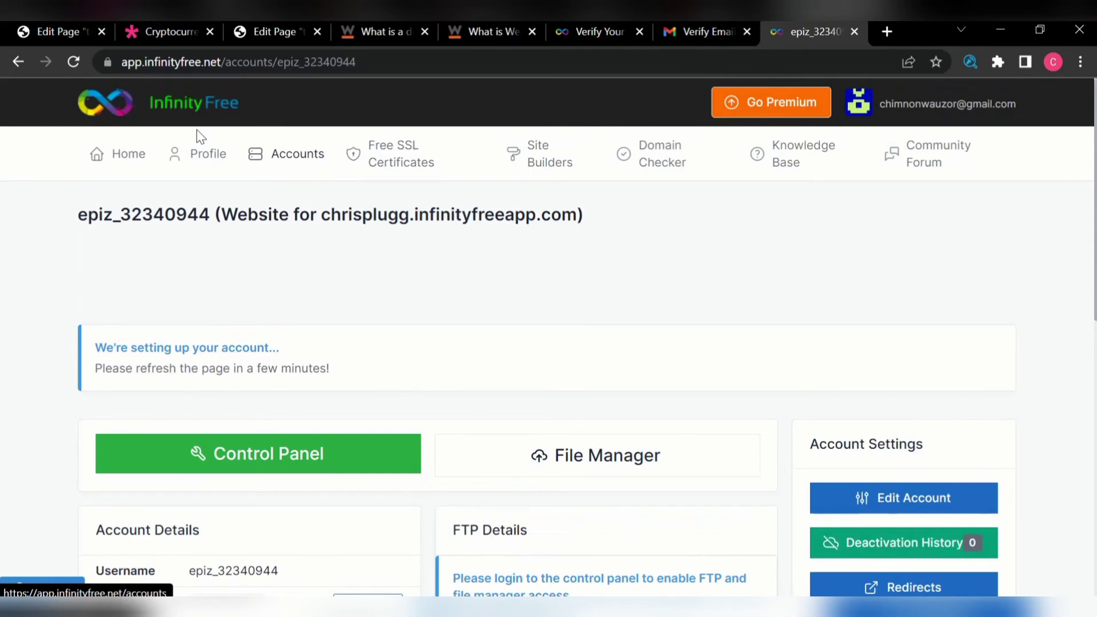
click(18, 63)
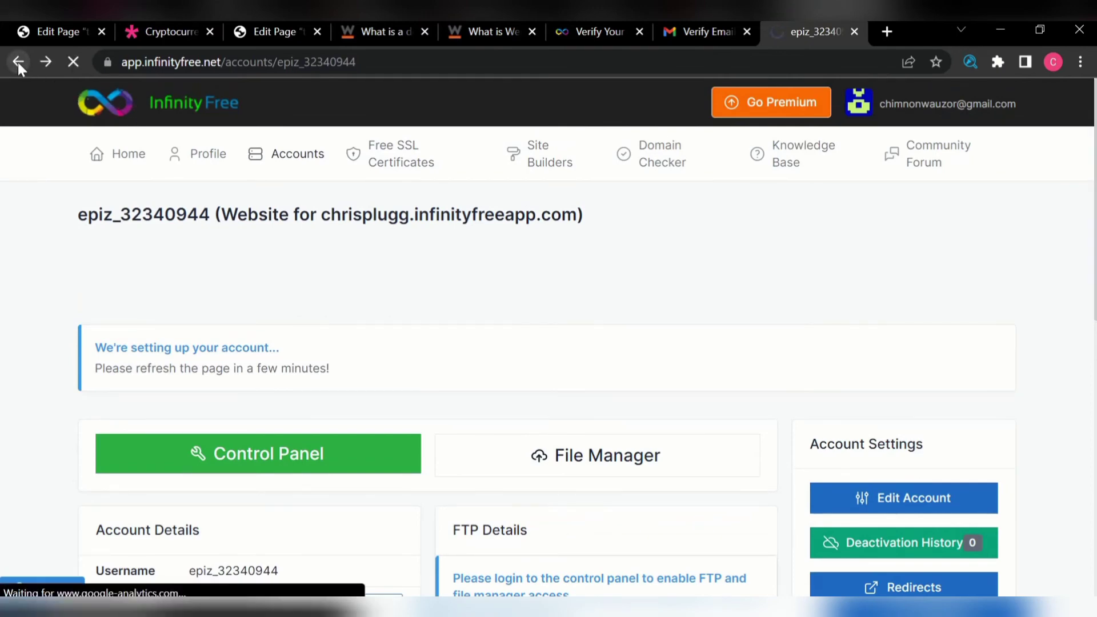
click(18, 61)
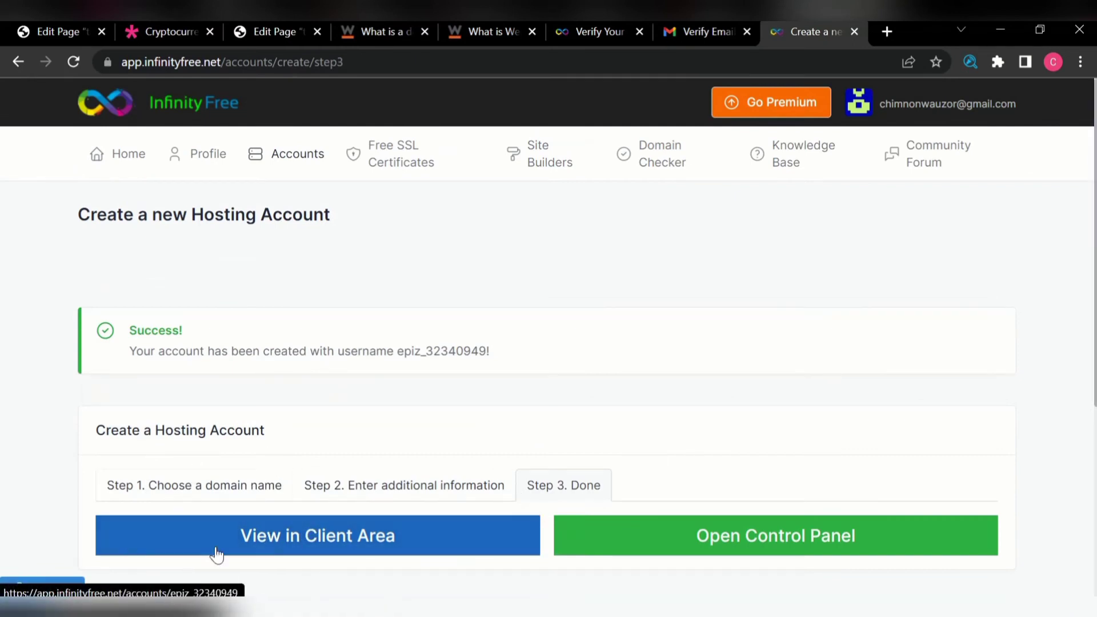
Open the new account's control panel and approve service emails on the Important Notice page.
click(748, 542)
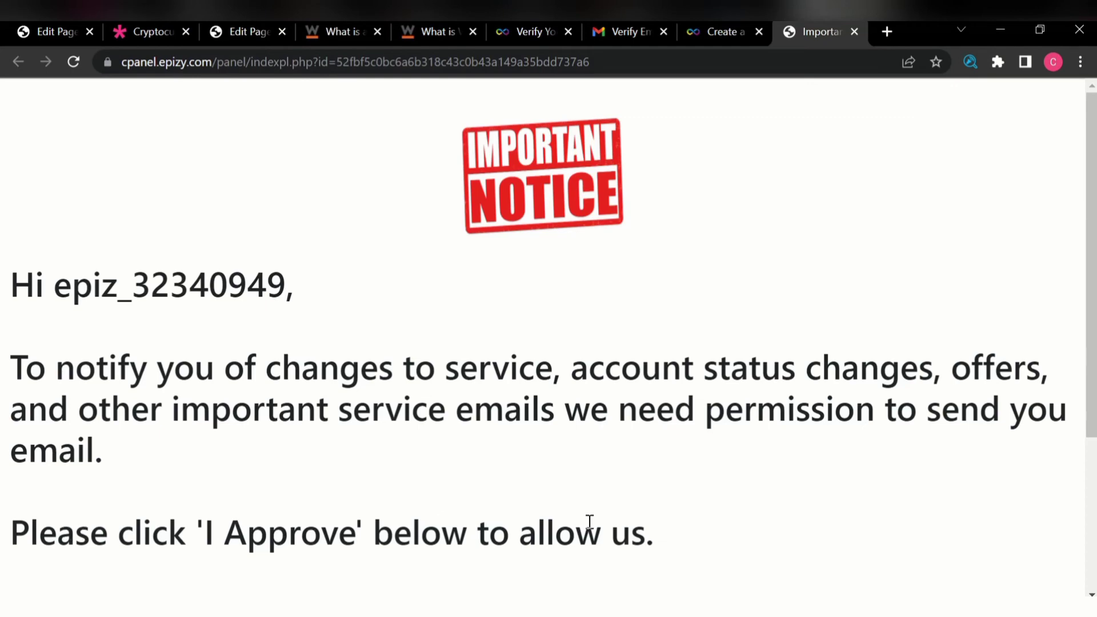
scroll(590, 521, down, 4)
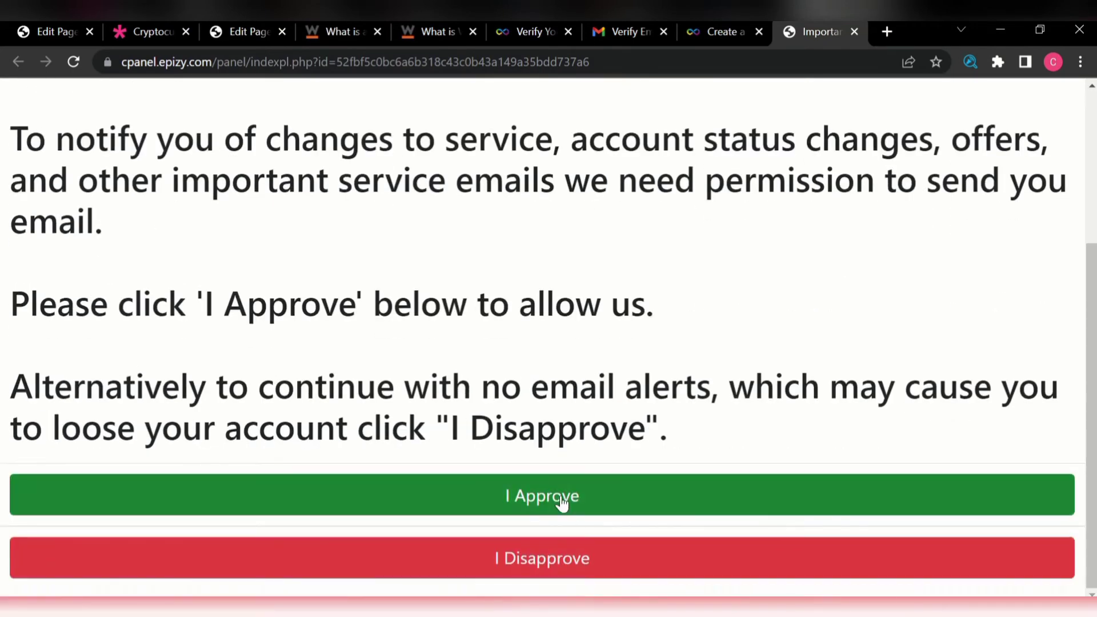
click(561, 503)
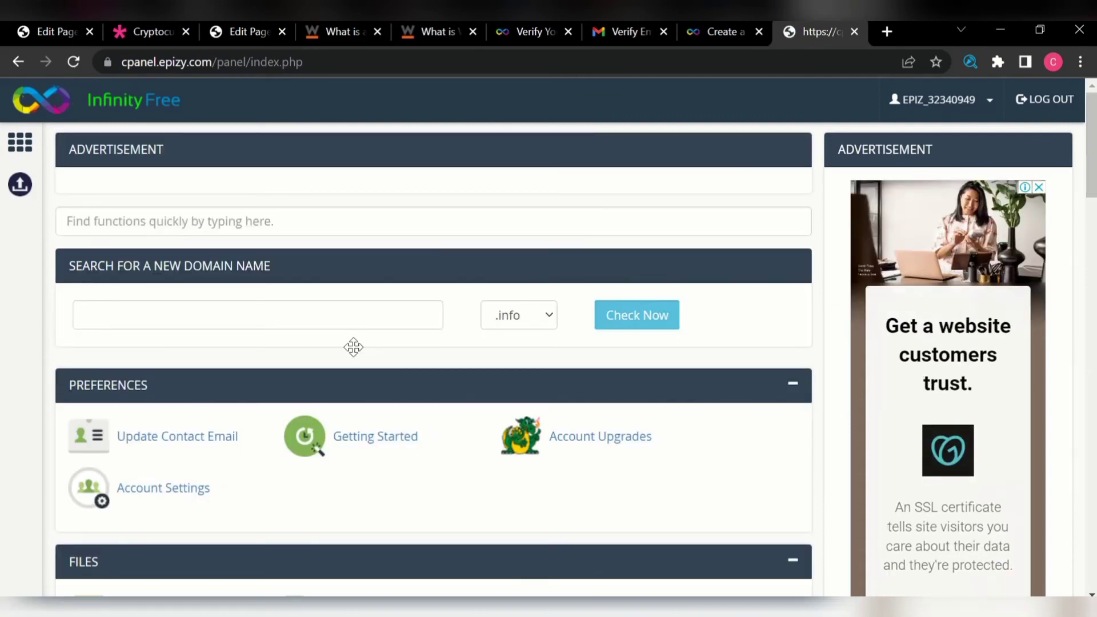
scroll(353, 348, down, 5)
scroll(354, 349, down, 5)
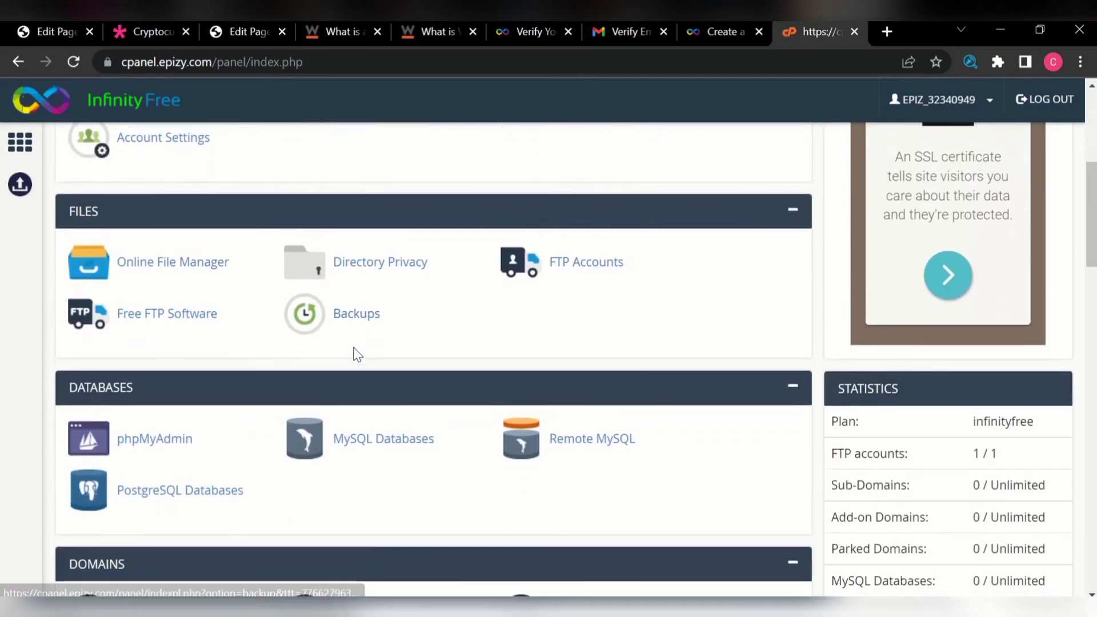
scroll(357, 354, down, 5)
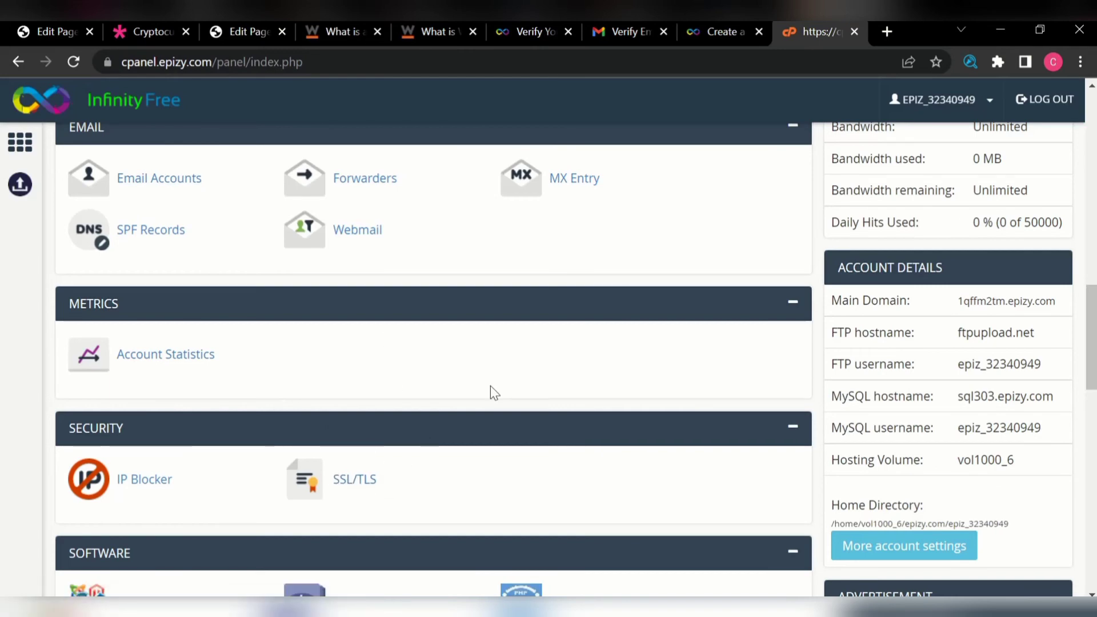
scroll(494, 392, up, 6)
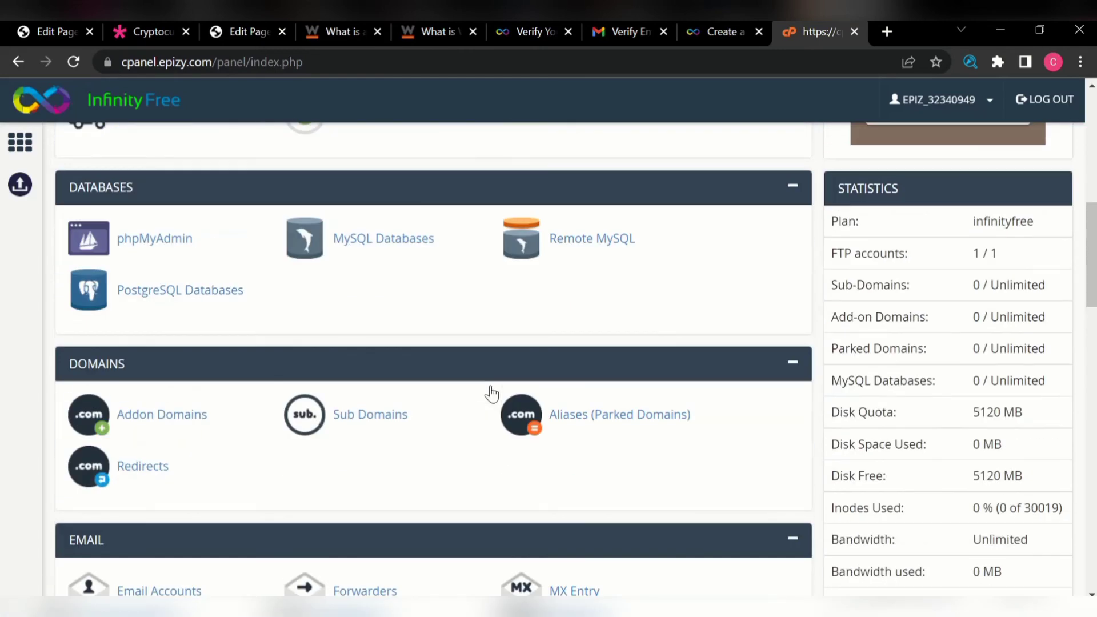
scroll(490, 393, up, 1)
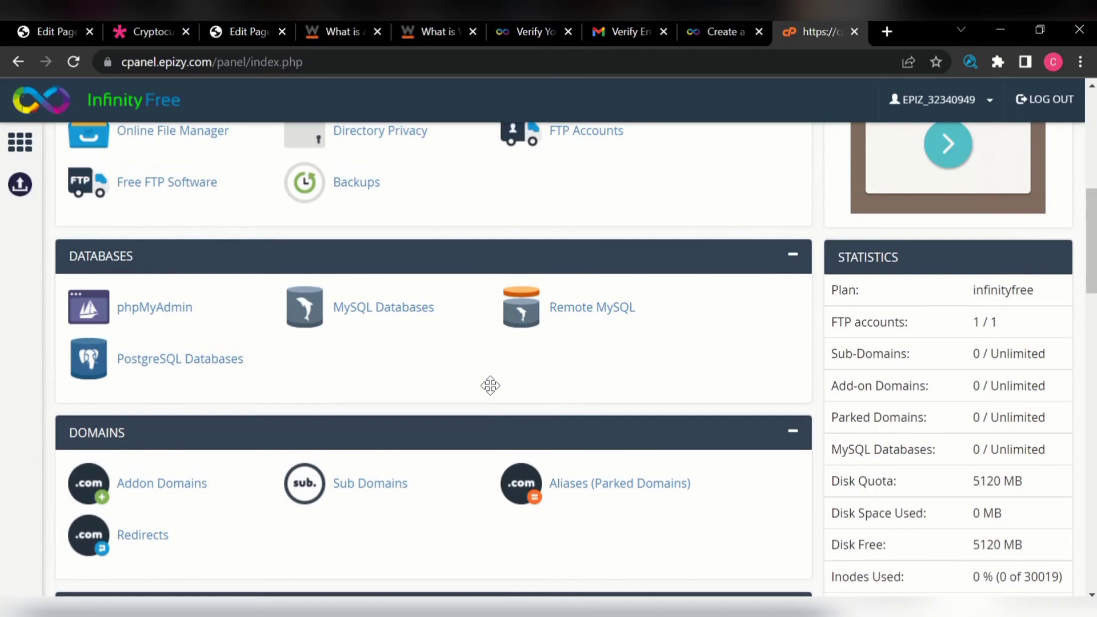
scroll(491, 386, up, 2)
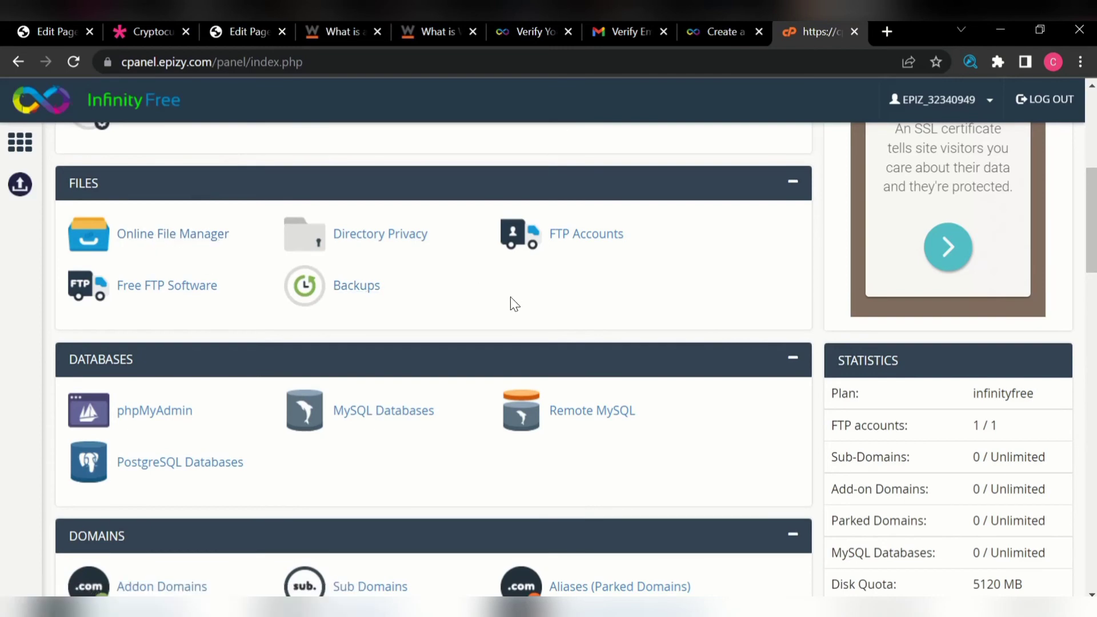
scroll(515, 304, up, 6)
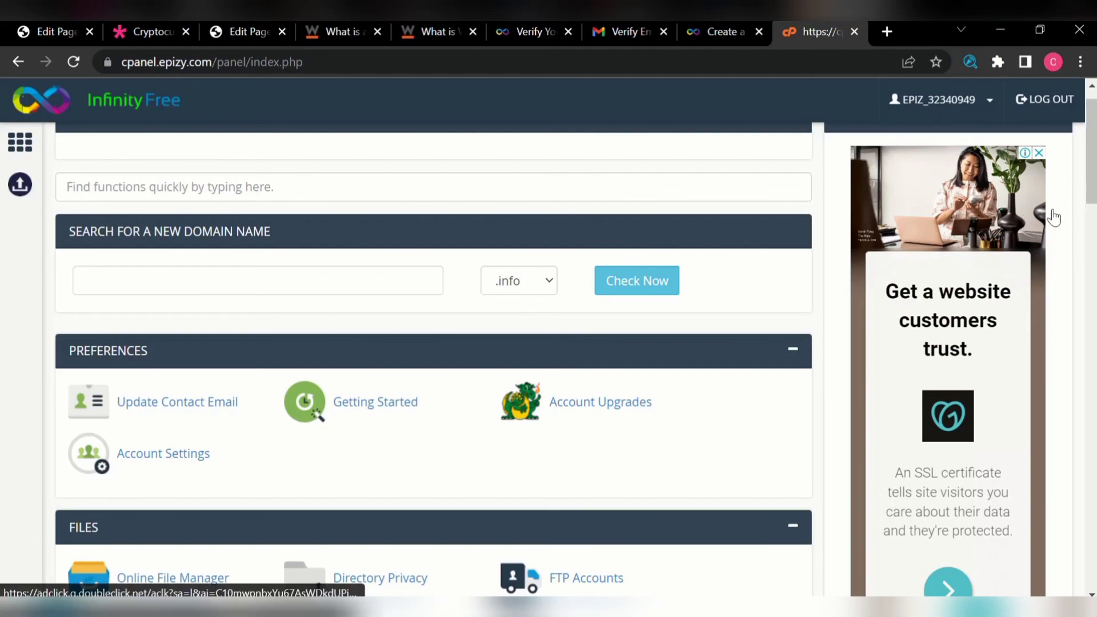
drag(1090, 199, 1089, 134)
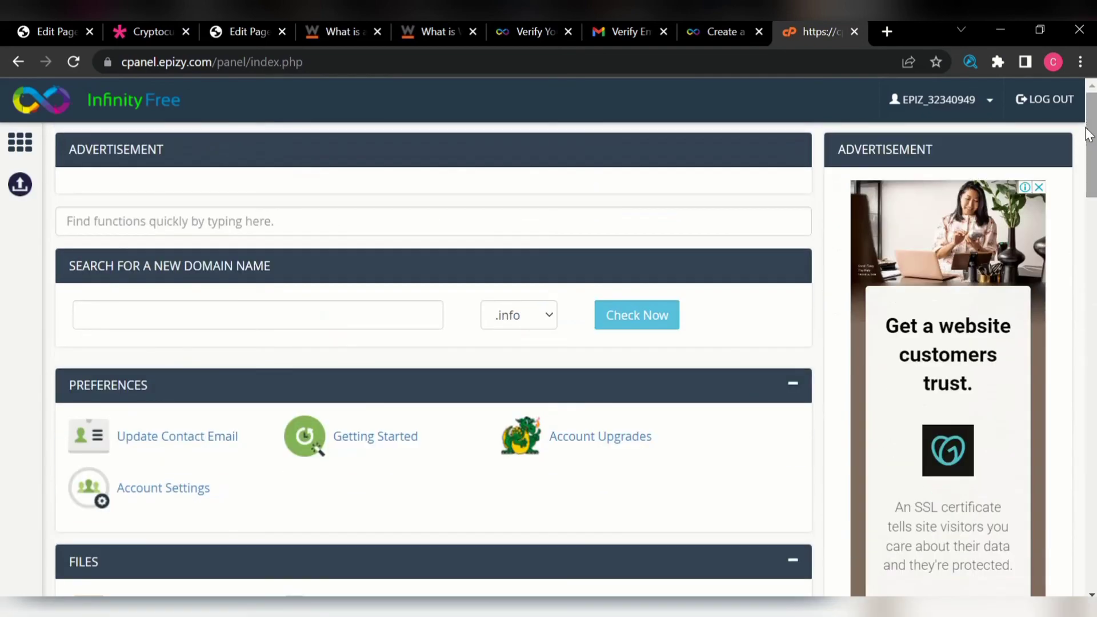